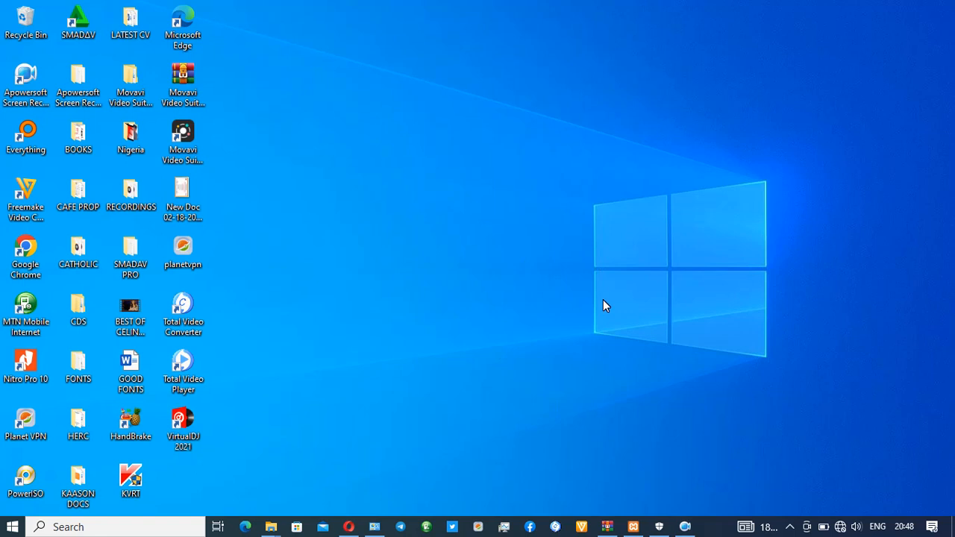
- Open a blank Notepad document from the desktop
{"action": "key", "text": "super"}
{"action": "type", "text": "no"}
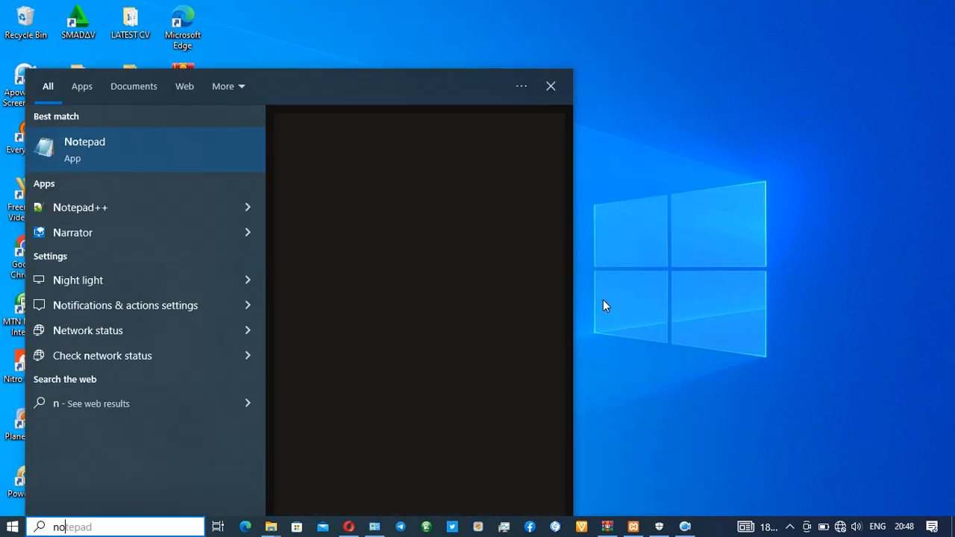
{"action": "key", "text": "Return"}
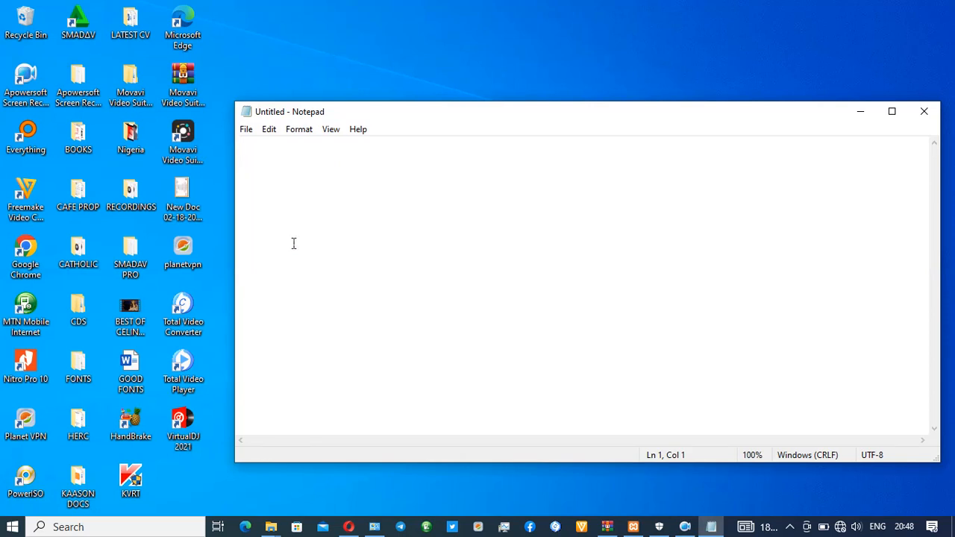
- Leave two blank lines at the start of the note and write "WORDPRESS SETUP" on the third line
{"action": "type", "text": "WOR"}
{"action": "key", "text": "BackSpace"}
{"action": "key", "text": "BackSpace"}
{"action": "key", "text": "BackSpace"}
{"action": "key", "text": "Return"}
{"action": "key", "text": "Return"}
{"action": "type", "text": "WORD"}
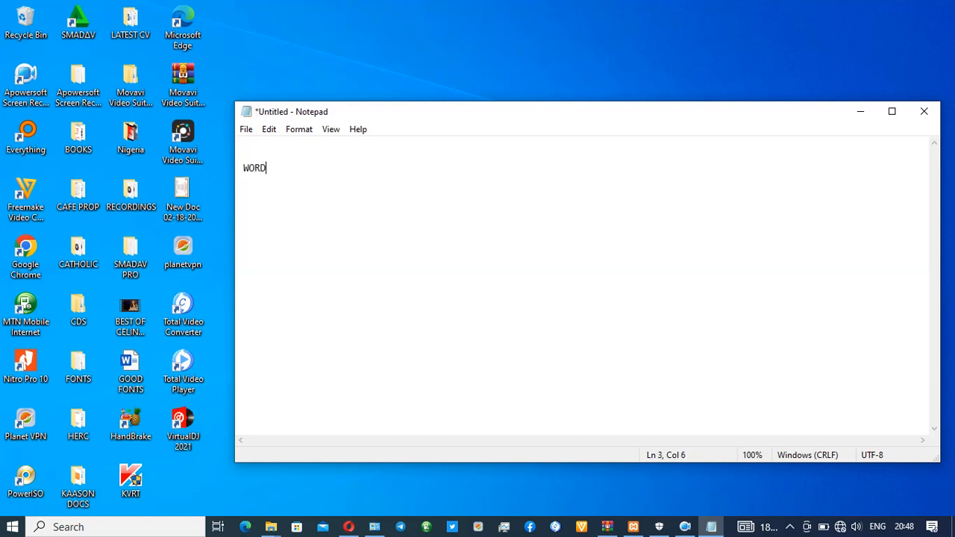
{"action": "type", "text": "PRESS SET U"}
{"action": "key", "text": "BackSpace"}
{"action": "key", "text": "BackSpace"}
{"action": "type", "text": "UP "}
- Add "XAMPP SET UP" on the line below "WORDPRESS SETUP"
{"action": "type", "text": "XA"}
{"action": "type", "text": "MPP "}
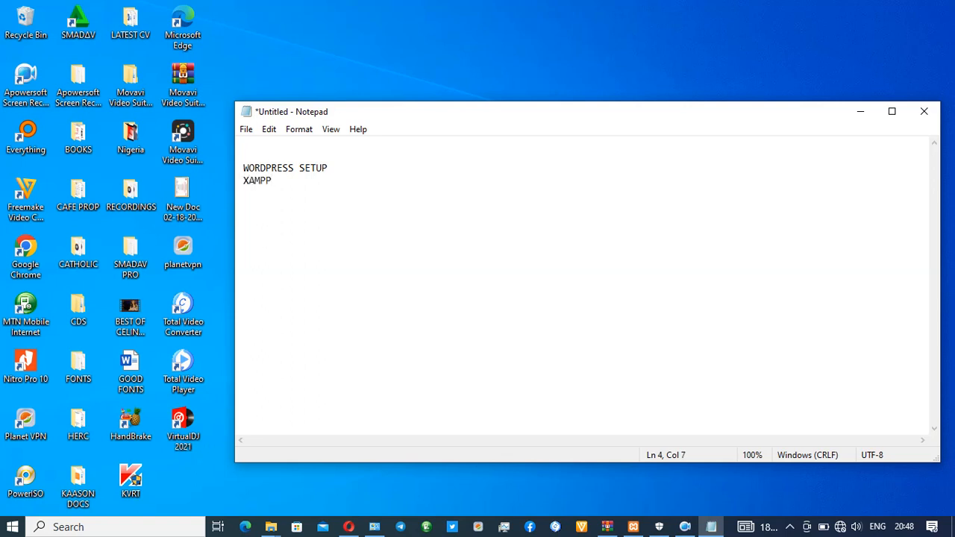
{"action": "type", "text": "SET UP"}
- Add the line "BROWSER (OPERA, CHROME, MOZILLA, MICROSOFT EDGE)" to the note and minimize Notepad
{"action": "key", "text": "Return"}
{"action": "type", "text": "BROWSER"}
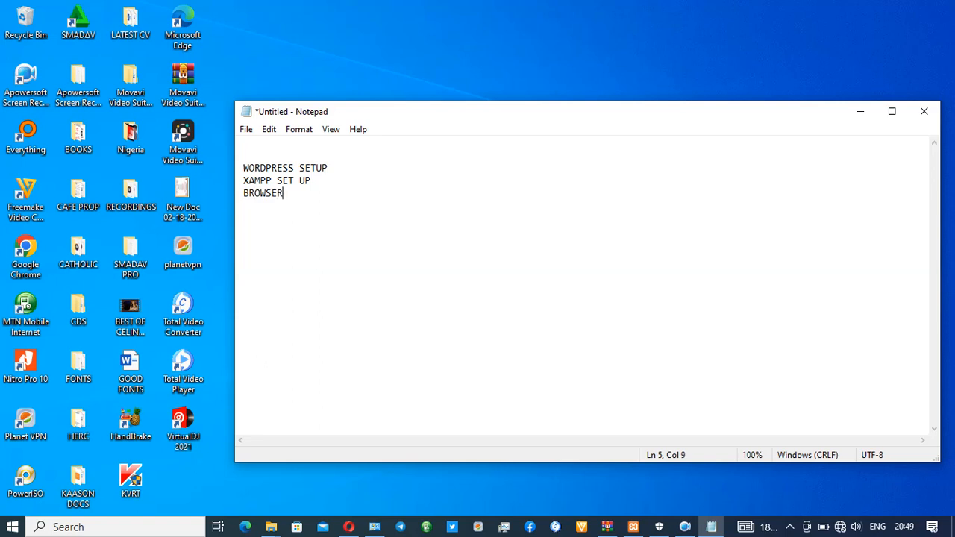
{"action": "type", "text": " ()"}
{"action": "key", "text": "Left"}
{"action": "type", "text": "OPERA, CHROME, MOZILLA, "}
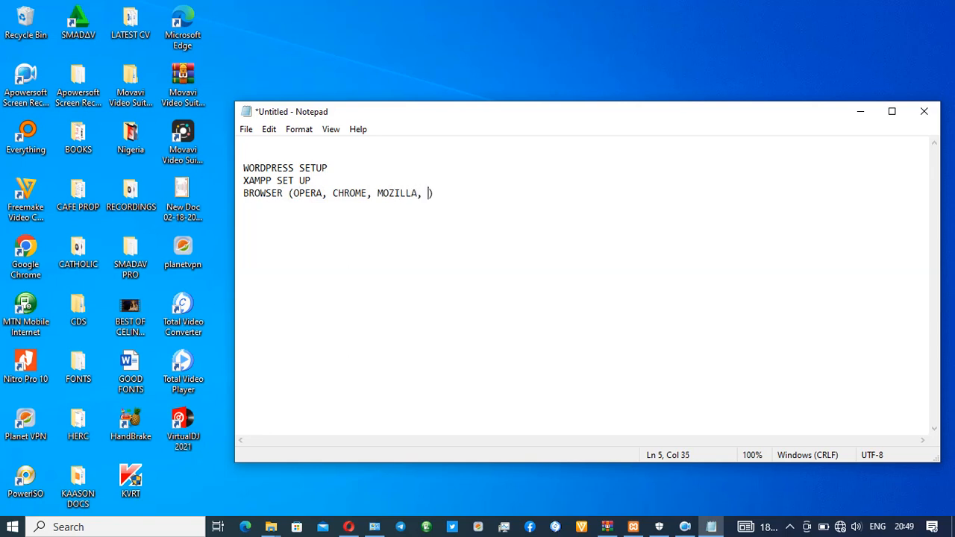
{"action": "type", "text": "MICROSOFT EDGE"}
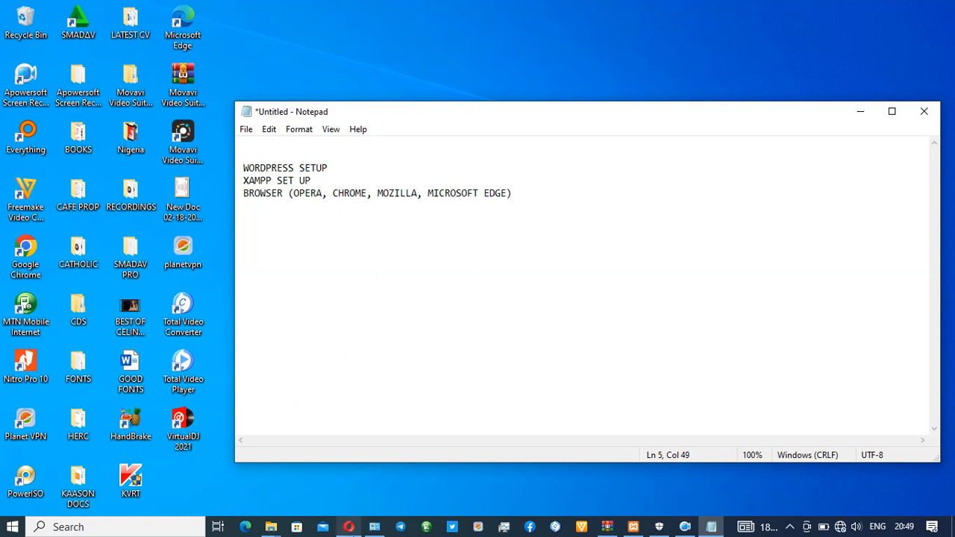
{"action": "mouse_move", "coordinate": [349, 527]}
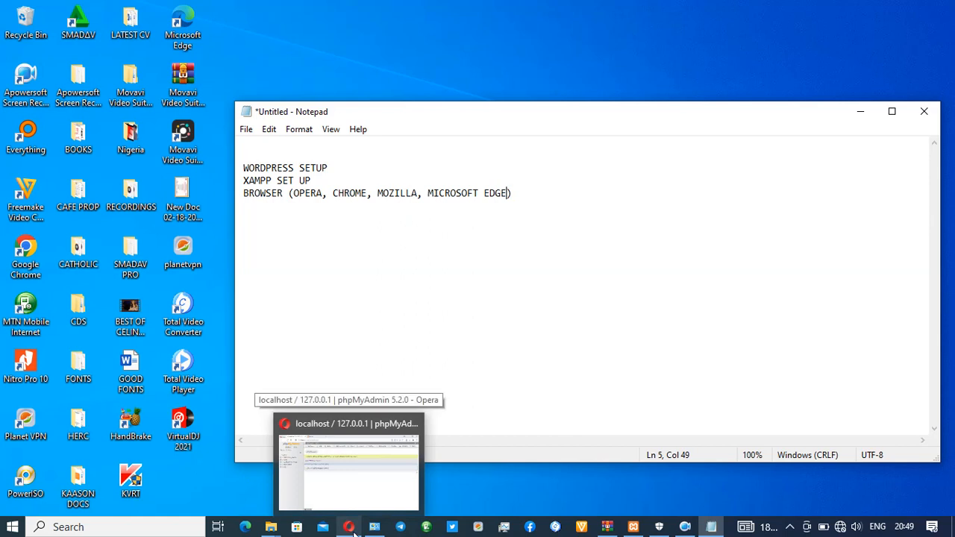
{"action": "left_click", "coordinate": [862, 113]}
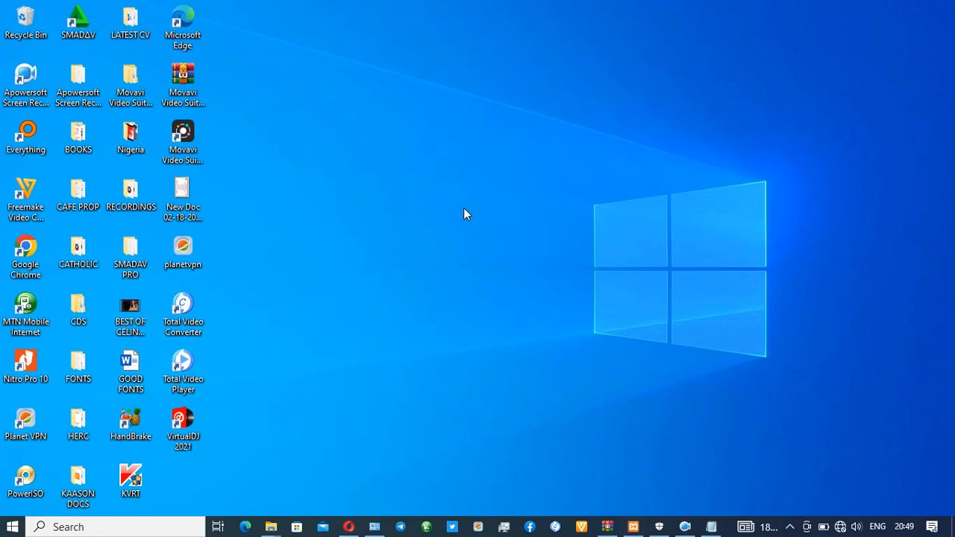
- Open the file location of the XAMPP Control Panel shortcut in File Explorer
{"action": "key", "text": "super"}
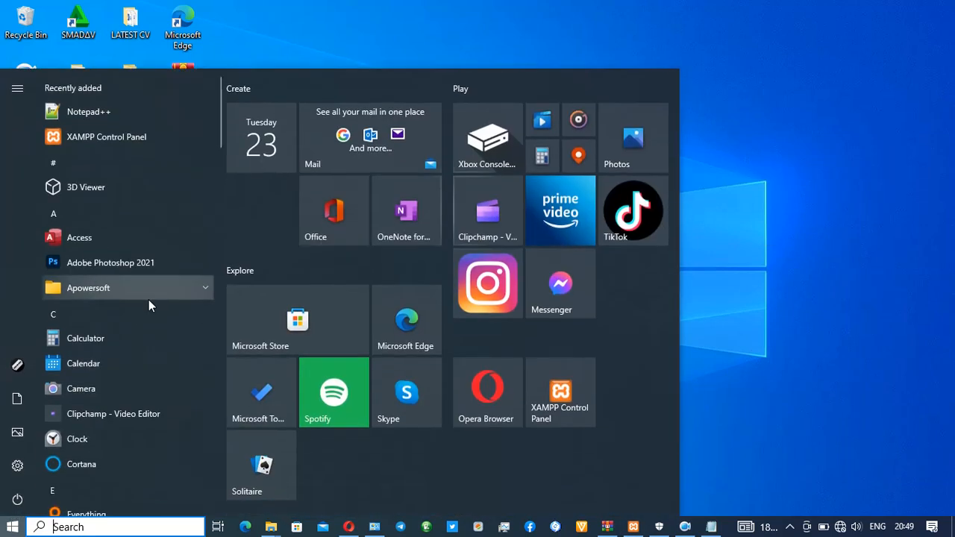
{"action": "right_click", "coordinate": [102, 135]}
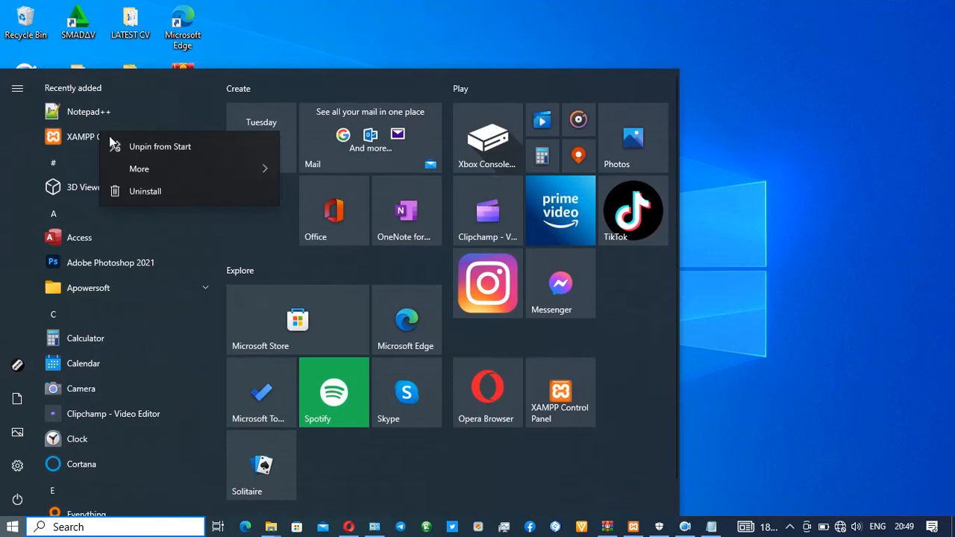
{"action": "mouse_move", "coordinate": [175, 175]}
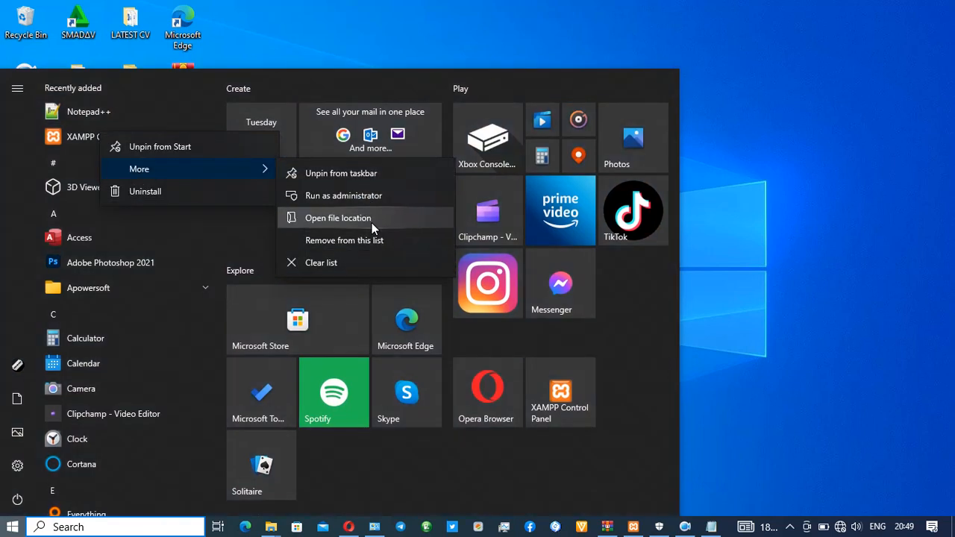
{"action": "left_click", "coordinate": [372, 219]}
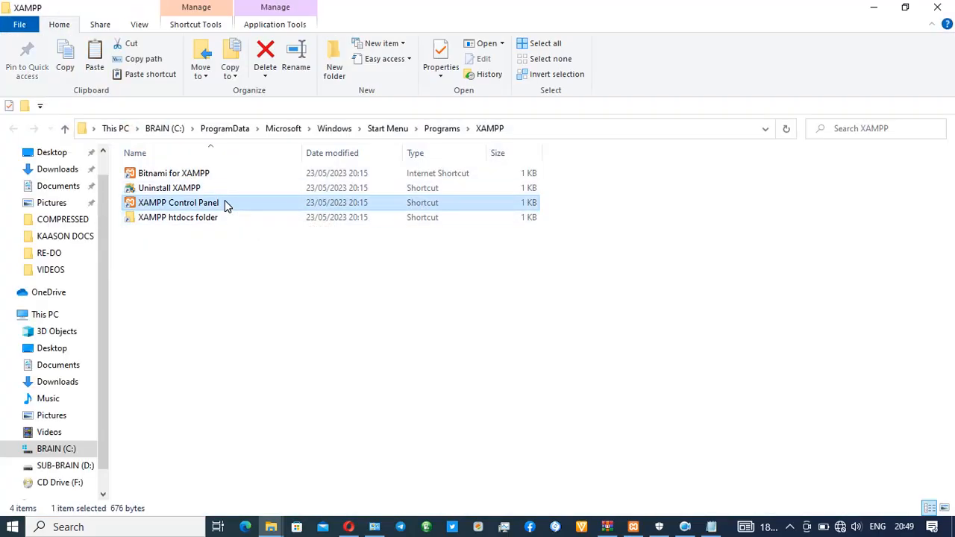
- Copy the XAMPP Control Panel shortcut from its folder and paste it onto the desktop
{"action": "right_click", "coordinate": [228, 207]}
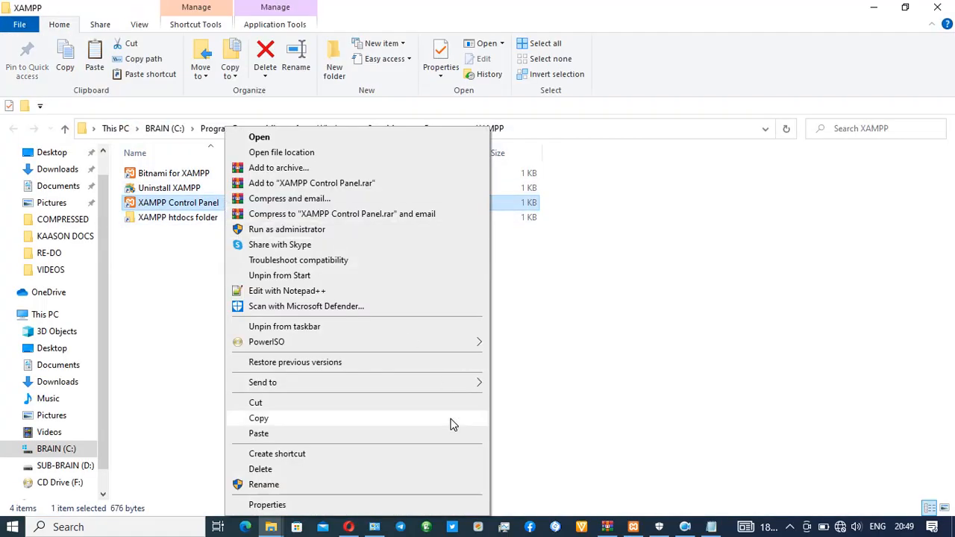
{"action": "left_click", "coordinate": [170, 207]}
{"action": "right_click", "coordinate": [170, 206]}
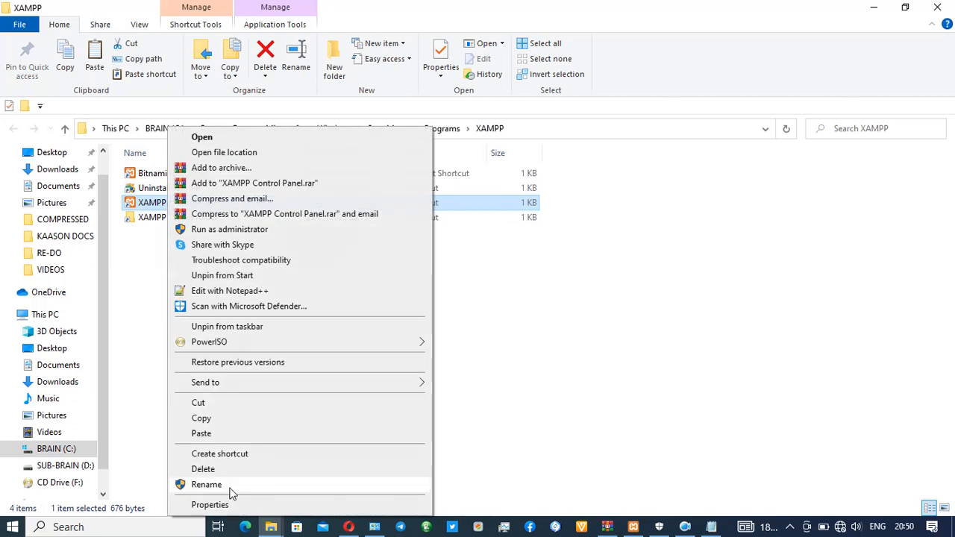
{"action": "left_click", "coordinate": [200, 418]}
{"action": "key", "text": "super+d"}
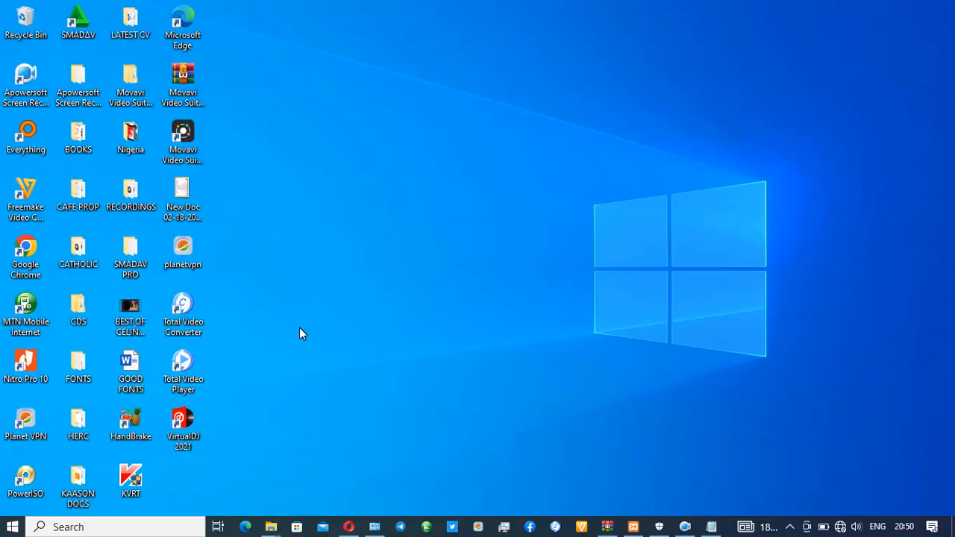
{"action": "key", "text": "ctrl+v"}
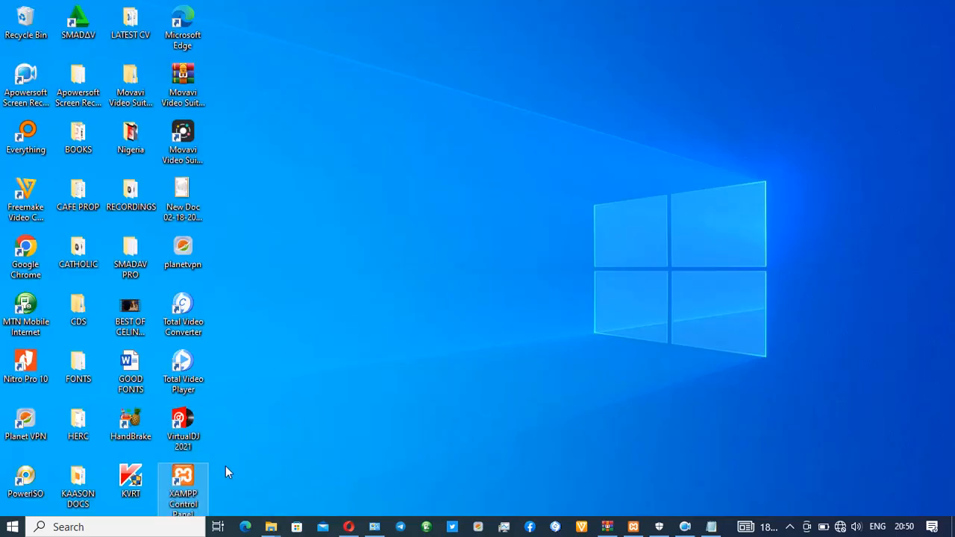
{"action": "left_click_drag", "start_coordinate": [293, 372], "coordinate": [205, 470]}
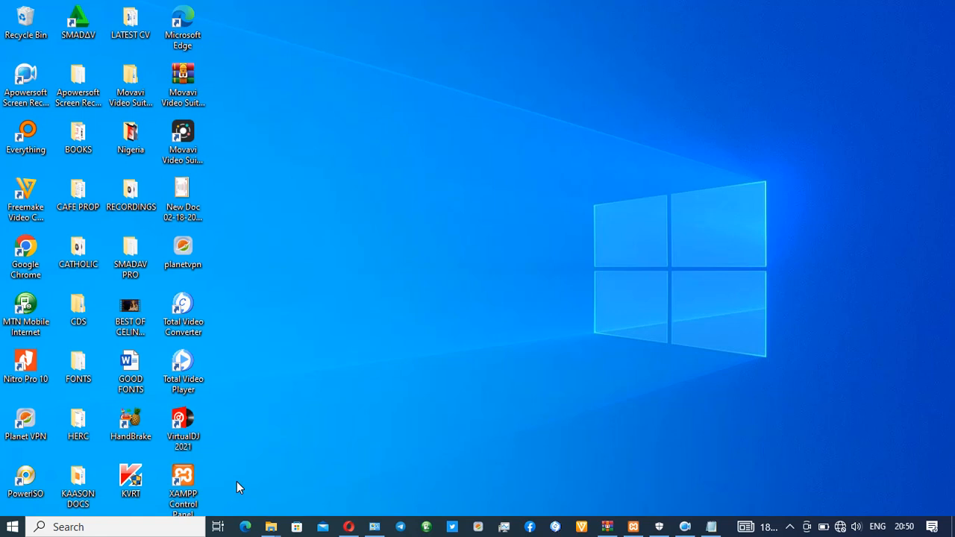
- Return to File Explorer and open the WORDPRESS folder on the SUB-BRAIN (D:) drive
{"action": "key", "text": "super+d"}
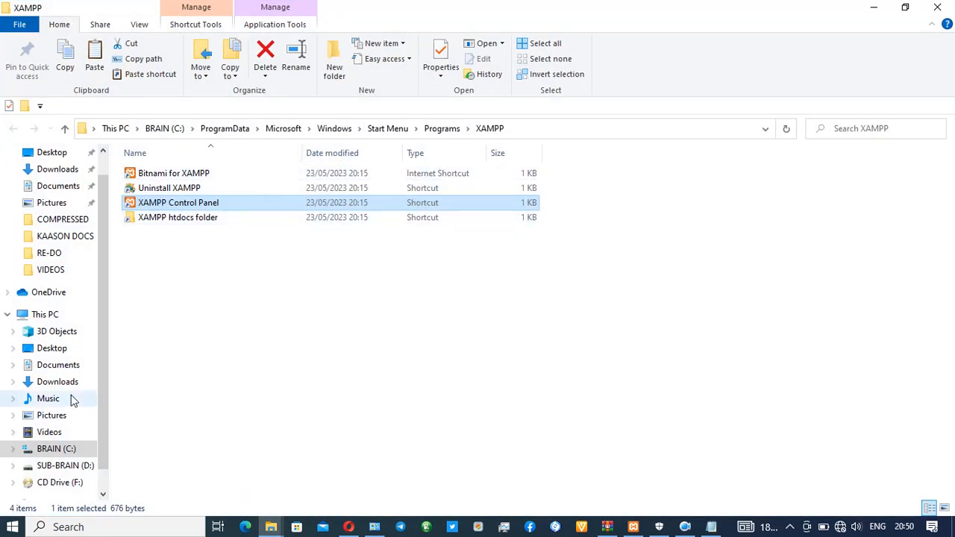
{"action": "left_click", "coordinate": [75, 466]}
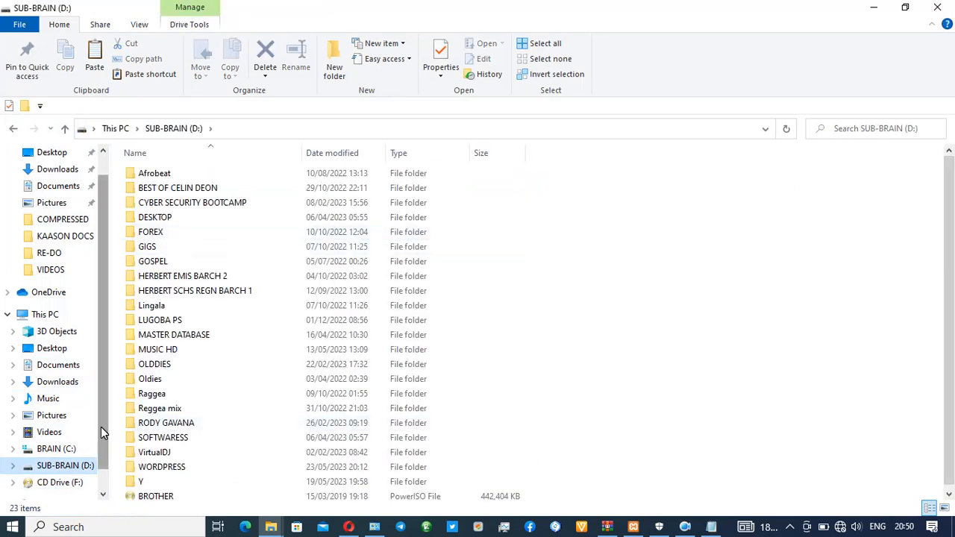
{"action": "scroll", "coordinate": [100, 427], "scroll_direction": "down", "scroll_amount": 3}
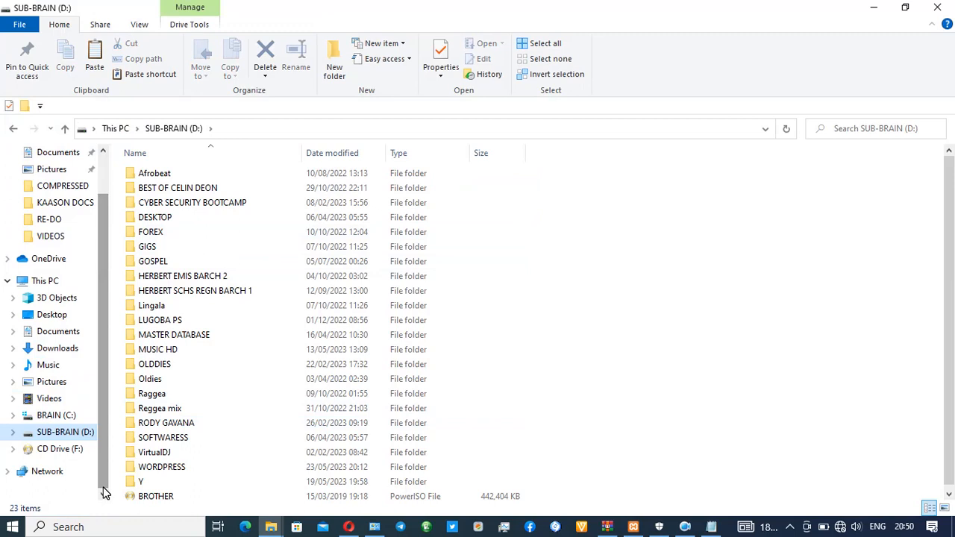
{"action": "double_click", "coordinate": [181, 467]}
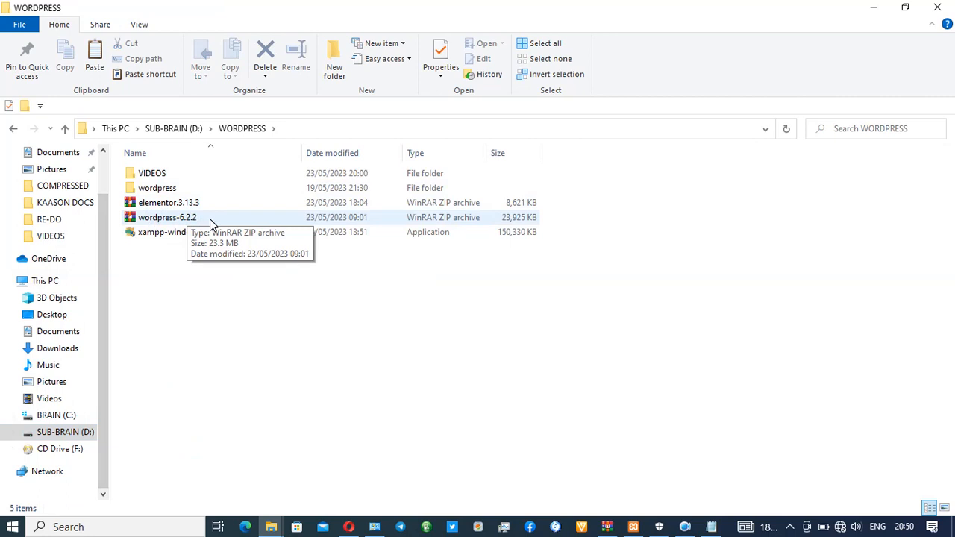
- In the other Explorer window showing htdocs, go to the xampp folder on BRAIN (C:) and select its htdocs folder
{"action": "key", "text": "super+d"}
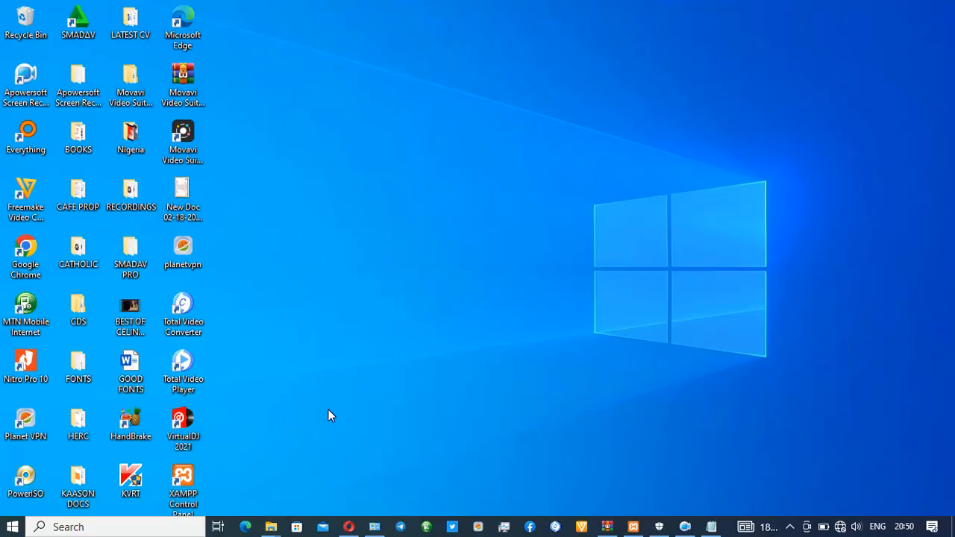
{"action": "left_click", "coordinate": [188, 489]}
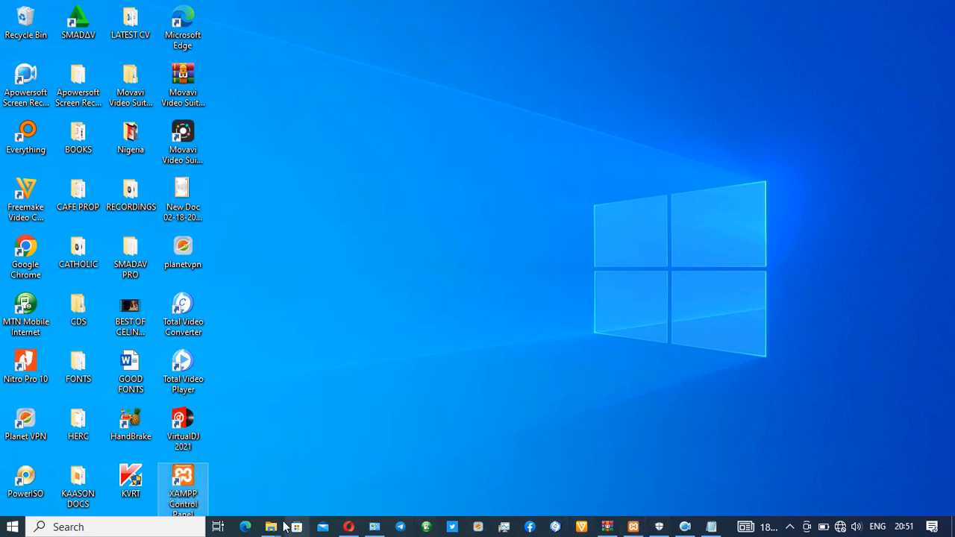
{"action": "mouse_move", "coordinate": [271, 528]}
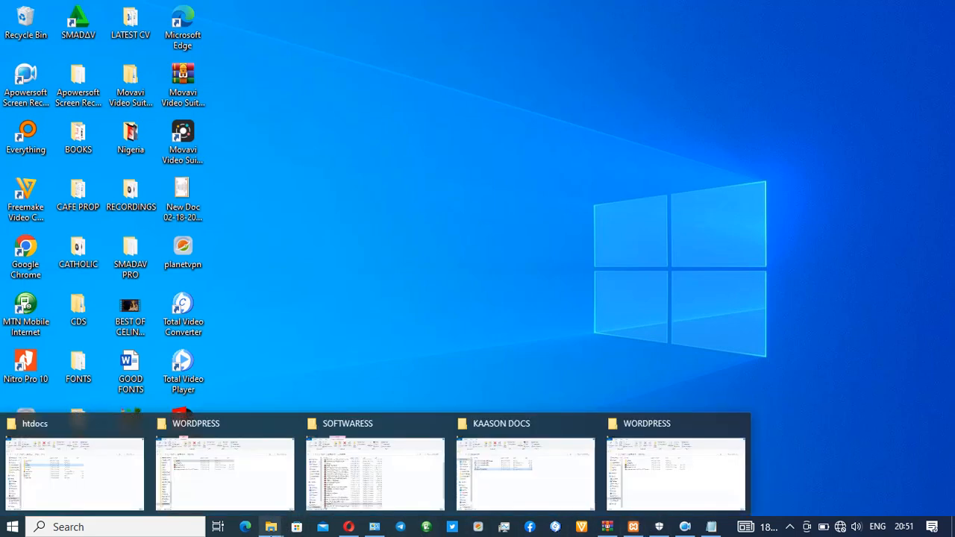
{"action": "left_click", "coordinate": [93, 478]}
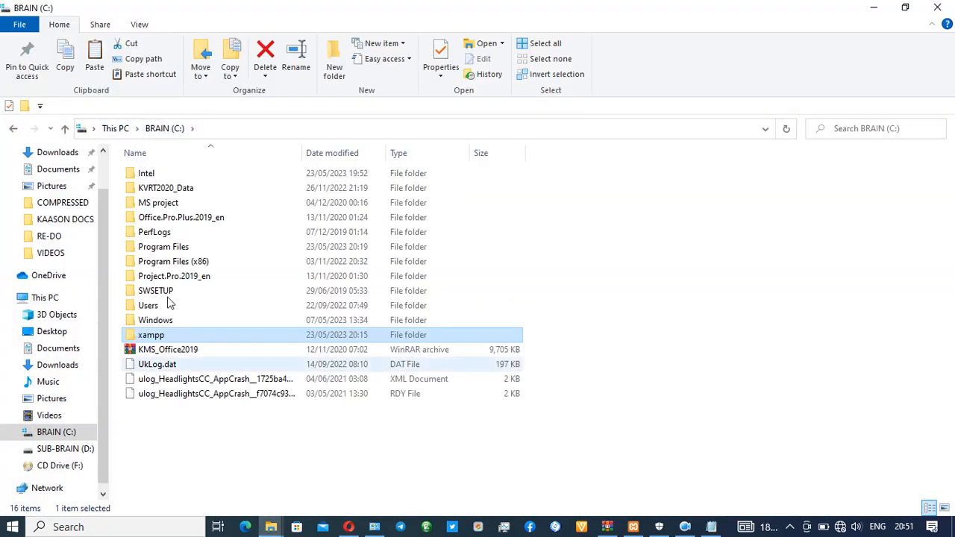
{"action": "double_click", "coordinate": [167, 341]}
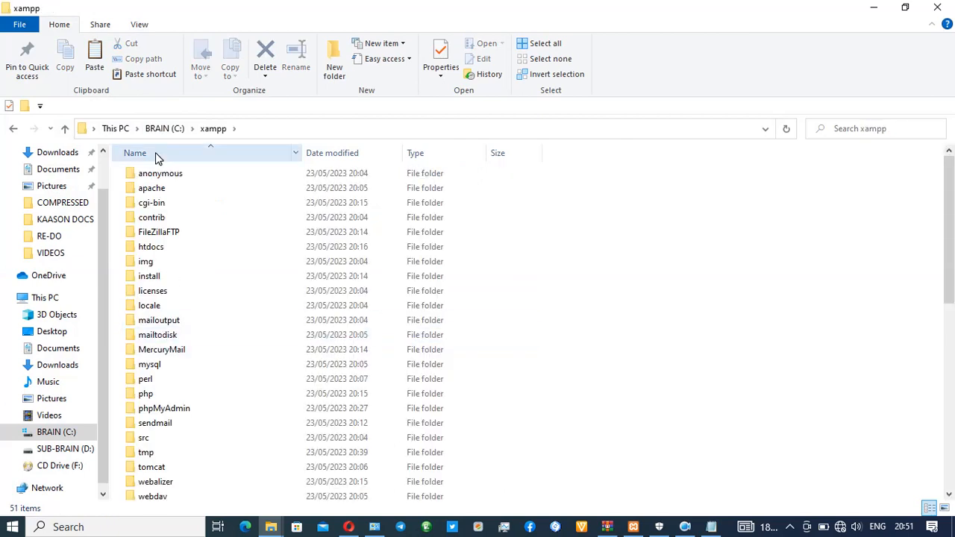
{"action": "left_click", "coordinate": [171, 130]}
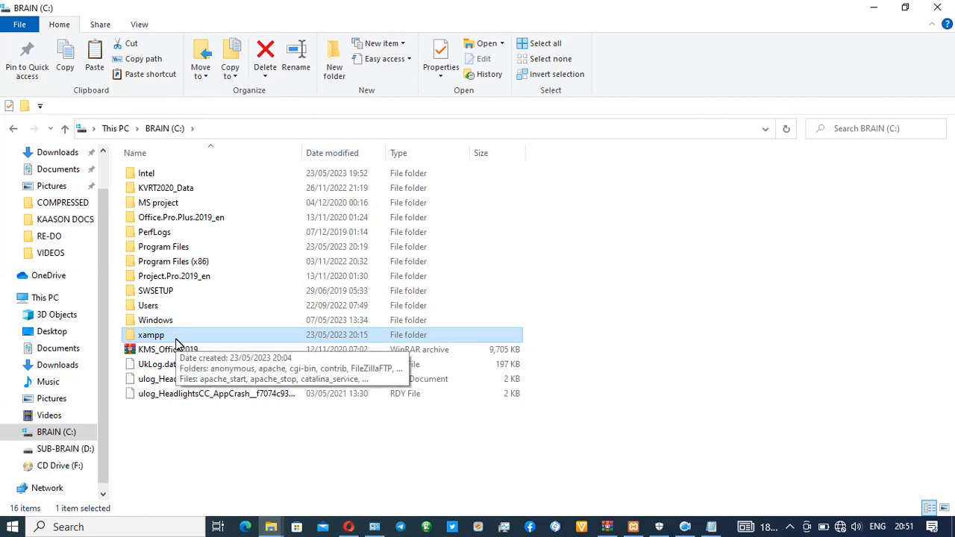
{"action": "double_click", "coordinate": [177, 339]}
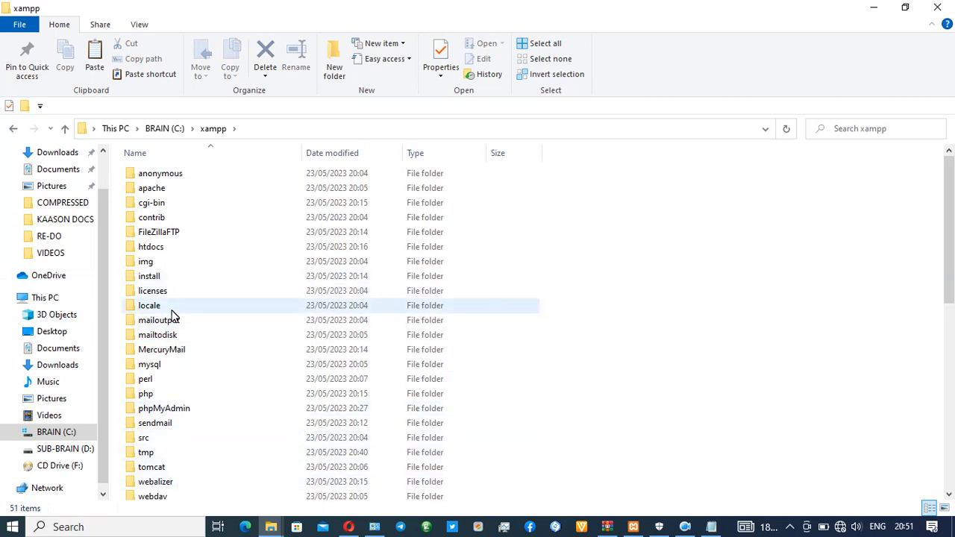
{"action": "left_click", "coordinate": [273, 255]}
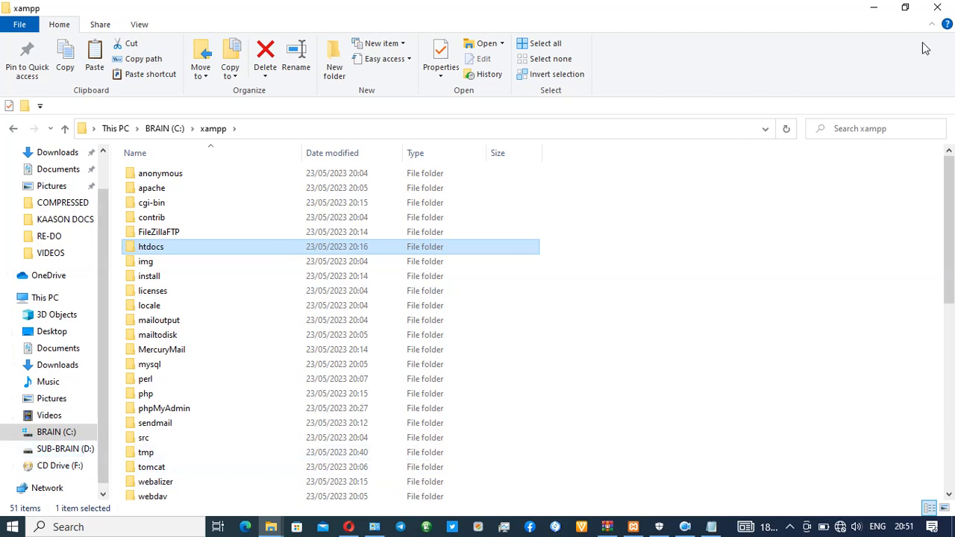
- Restore the xampp and WORDPRESS folder windows to a smaller size and place them side by side on the desktop
{"action": "left_click", "coordinate": [905, 7]}
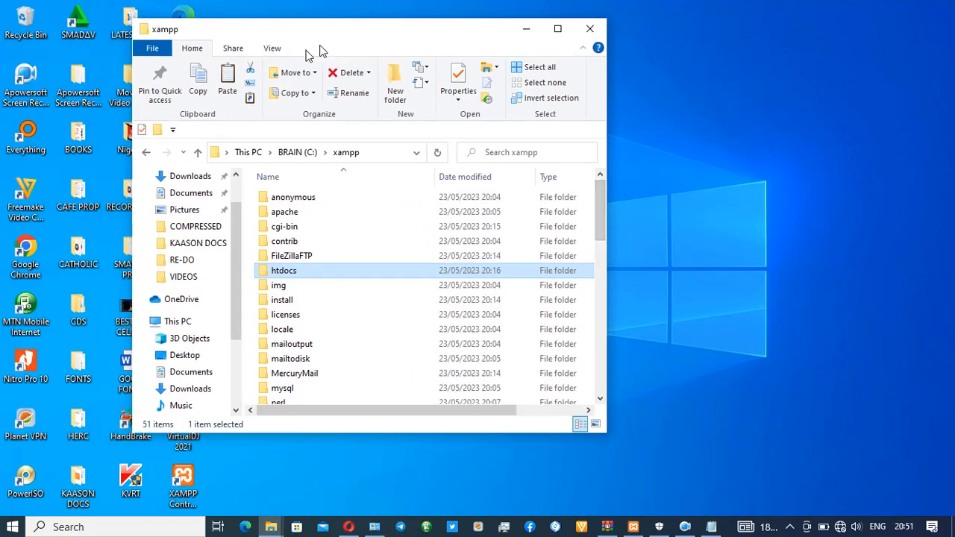
{"action": "left_click_drag", "start_coordinate": [316, 45], "coordinate": [160, 94]}
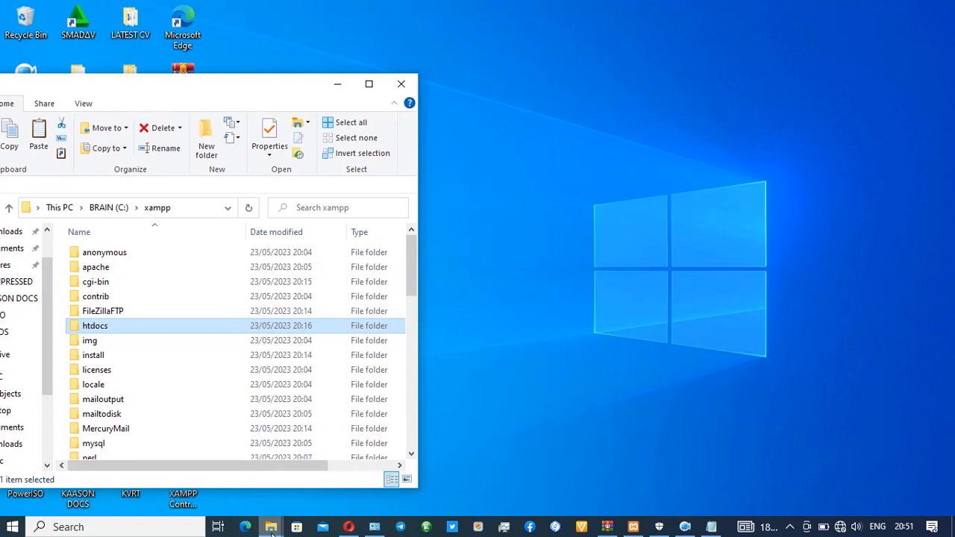
{"action": "mouse_move", "coordinate": [272, 525]}
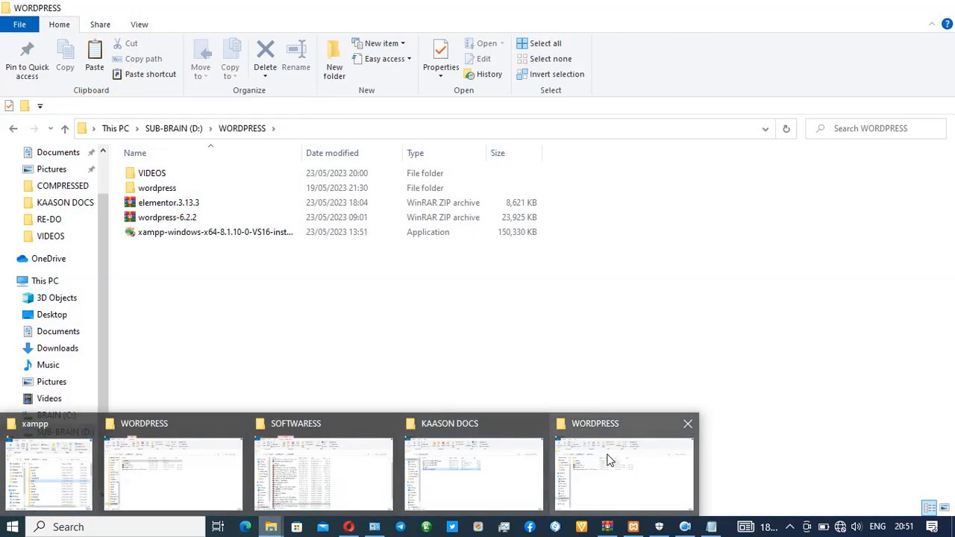
{"action": "left_click", "coordinate": [610, 459]}
{"action": "left_click", "coordinate": [905, 8]}
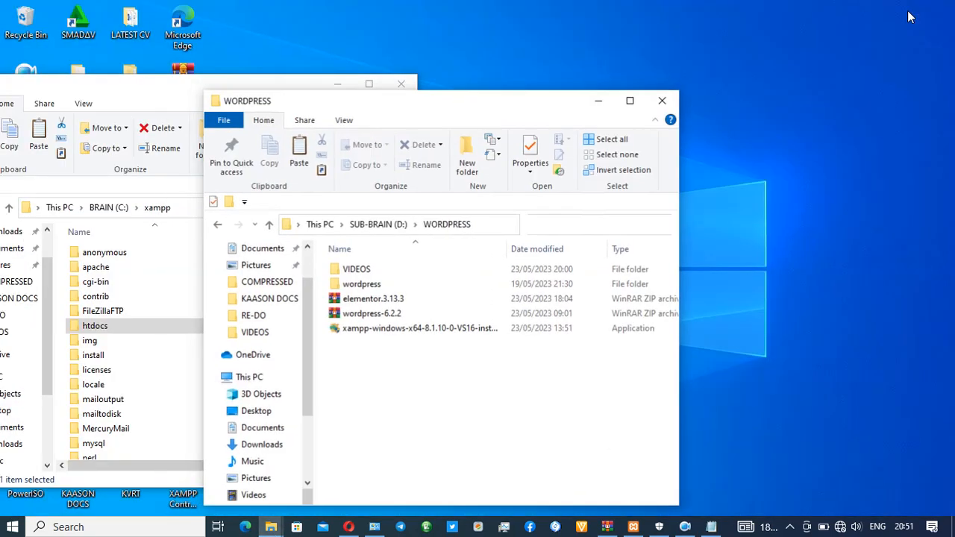
{"action": "left_click_drag", "start_coordinate": [481, 111], "coordinate": [713, 85]}
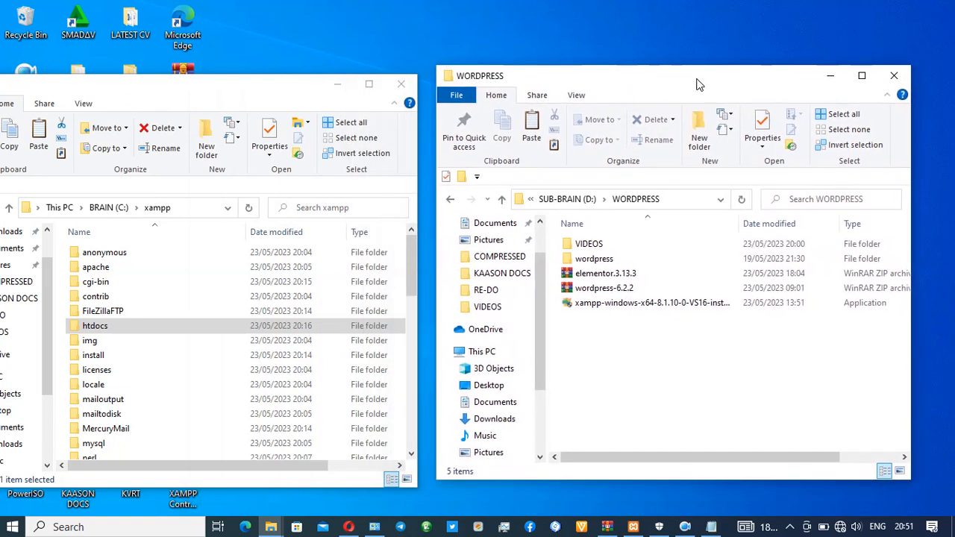
- Open the extracted wordpress folder located beside the wordpress-6.2.2 archive
{"action": "left_click", "coordinate": [618, 295]}
{"action": "right_click", "coordinate": [616, 294]}
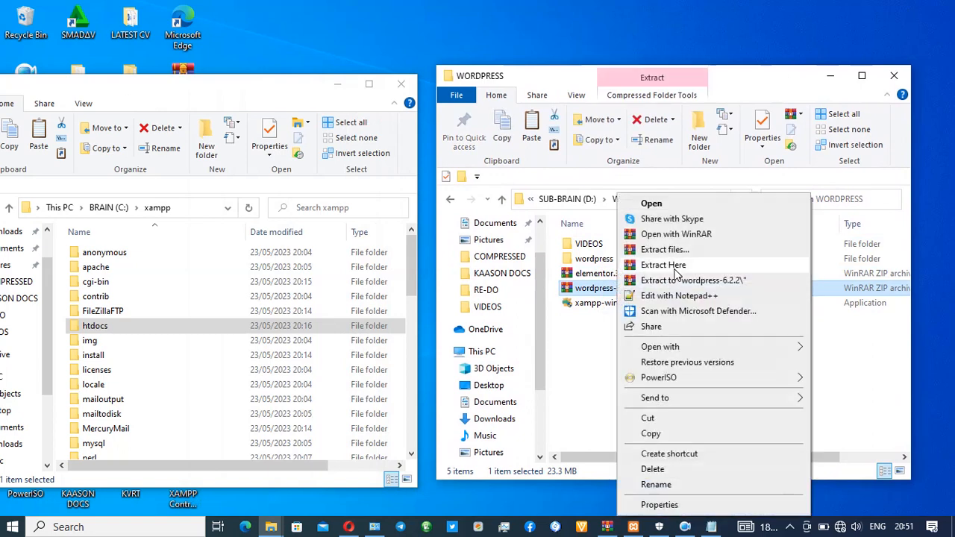
{"action": "left_click", "coordinate": [596, 261]}
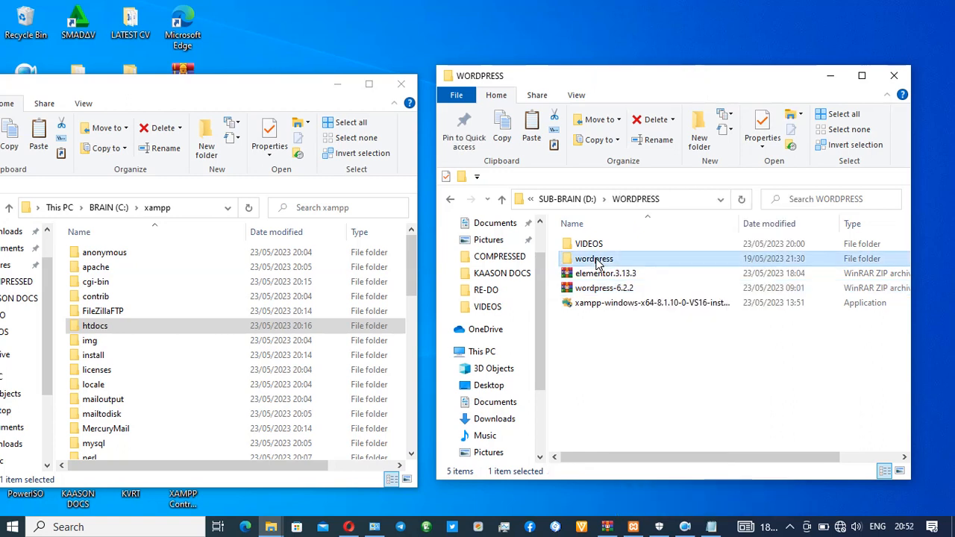
{"action": "left_click", "coordinate": [596, 262]}
{"action": "left_click", "coordinate": [646, 261]}
{"action": "double_click", "coordinate": [593, 261]}
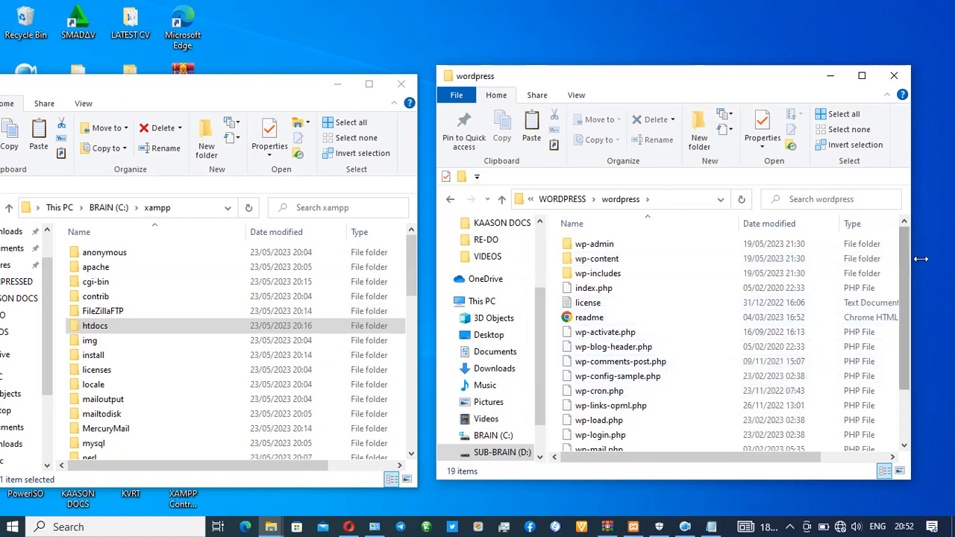
- Look through the contents of the wordpress folder and select all its files and folders
{"action": "scroll", "coordinate": [907, 287], "scroll_direction": "down", "scroll_amount": 2}
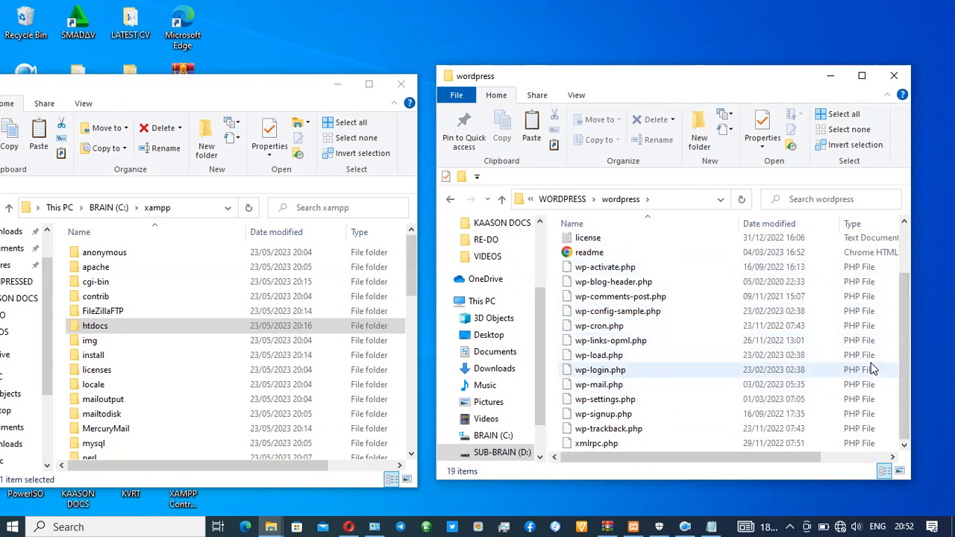
{"action": "left_click_drag", "start_coordinate": [904, 342], "coordinate": [915, 273]}
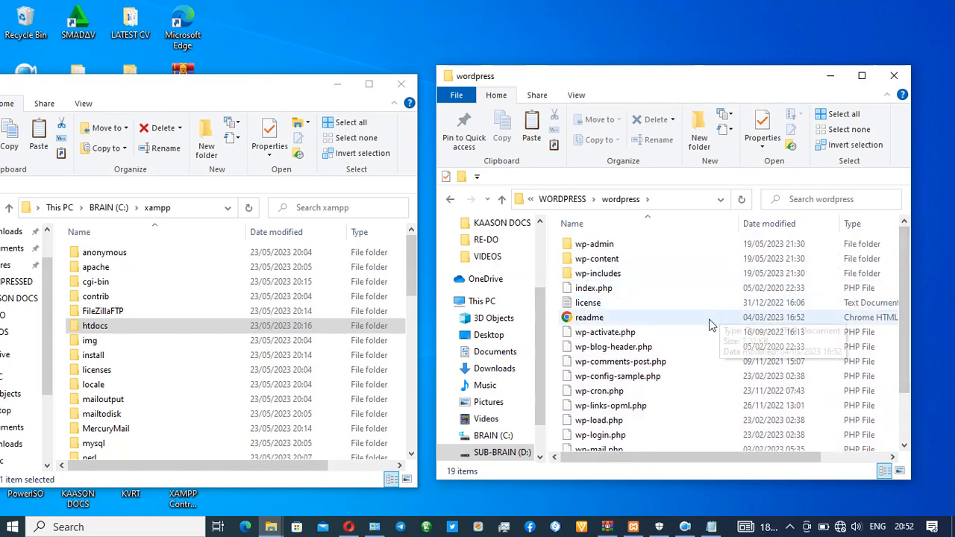
{"action": "left_click", "coordinate": [691, 347]}
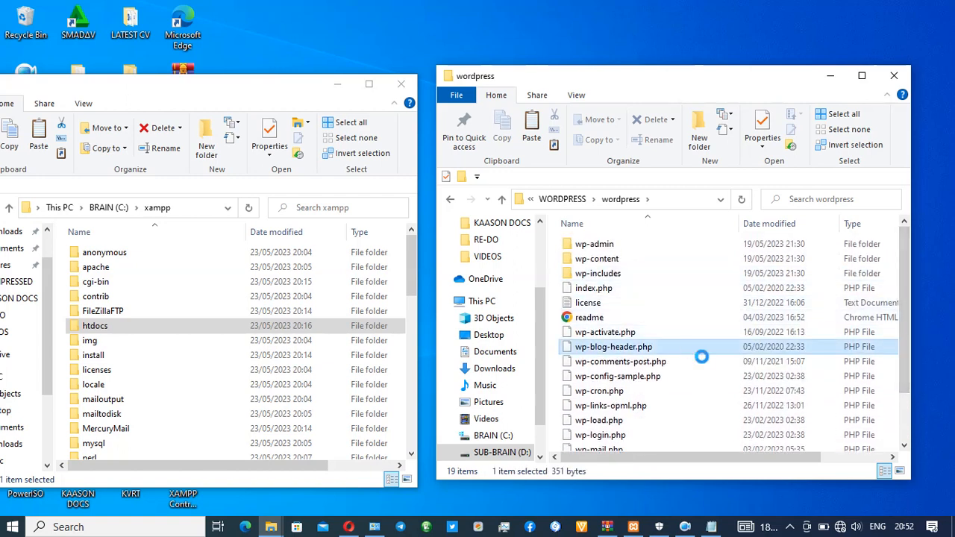
{"action": "key", "text": "ctrl+a"}
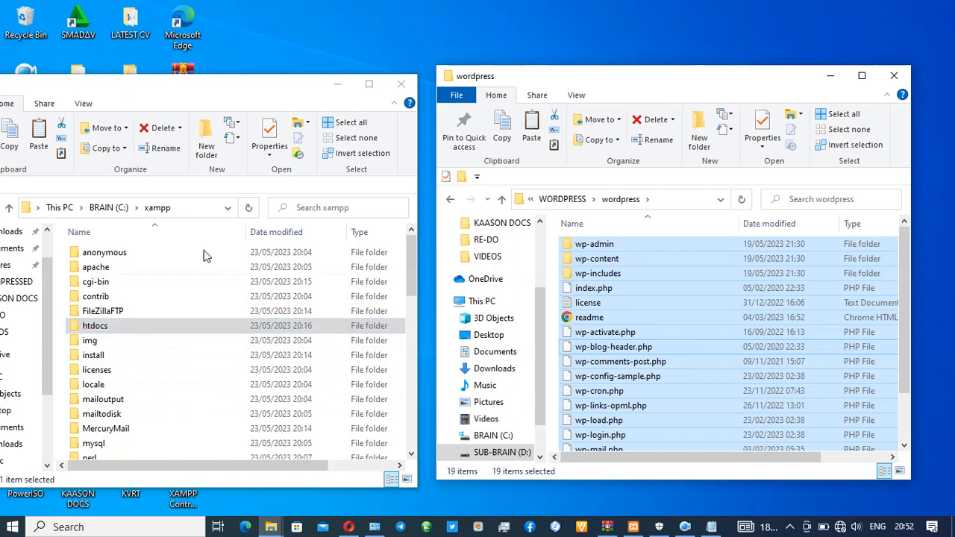
- Bring the xampp window fully into view and go from This PC through BRAIN (C:) and xampp into the htdocs folder
{"action": "left_click_drag", "start_coordinate": [266, 87], "coordinate": [414, 38]}
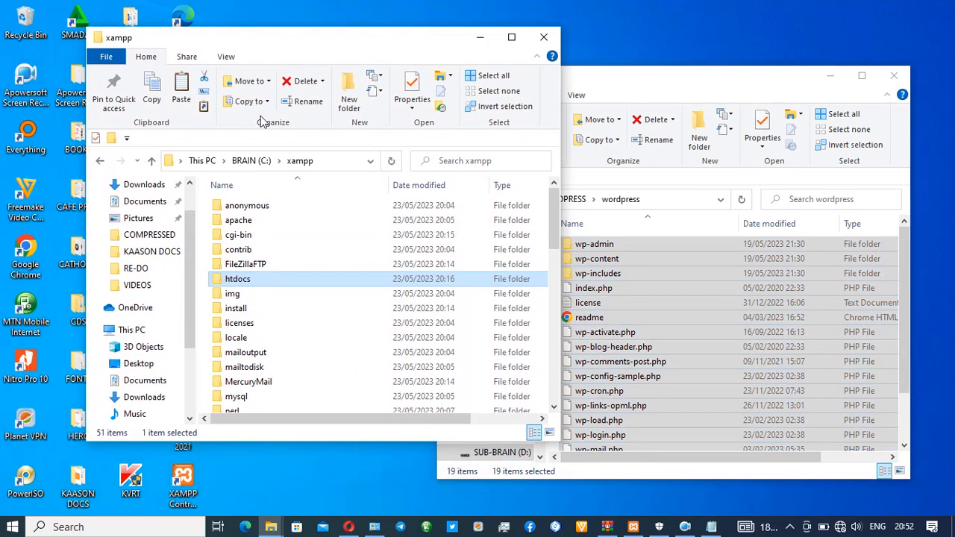
{"action": "left_click", "coordinate": [101, 169]}
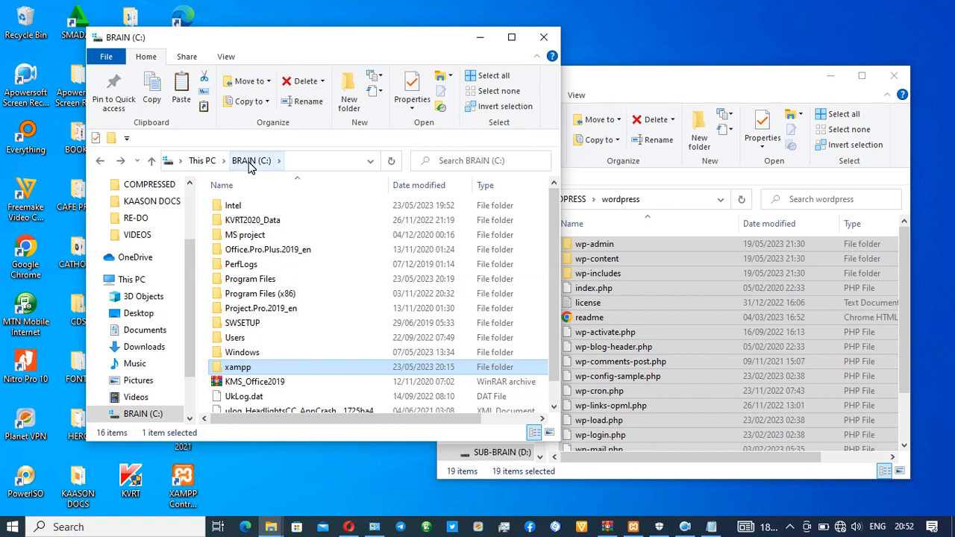
{"action": "left_click", "coordinate": [101, 164]}
{"action": "left_click", "coordinate": [149, 284]}
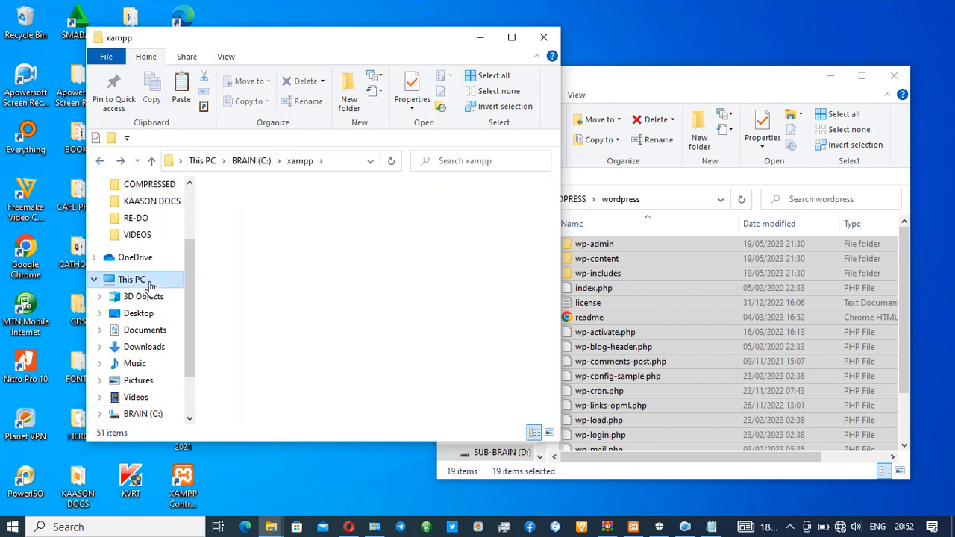
{"action": "left_click", "coordinate": [260, 400]}
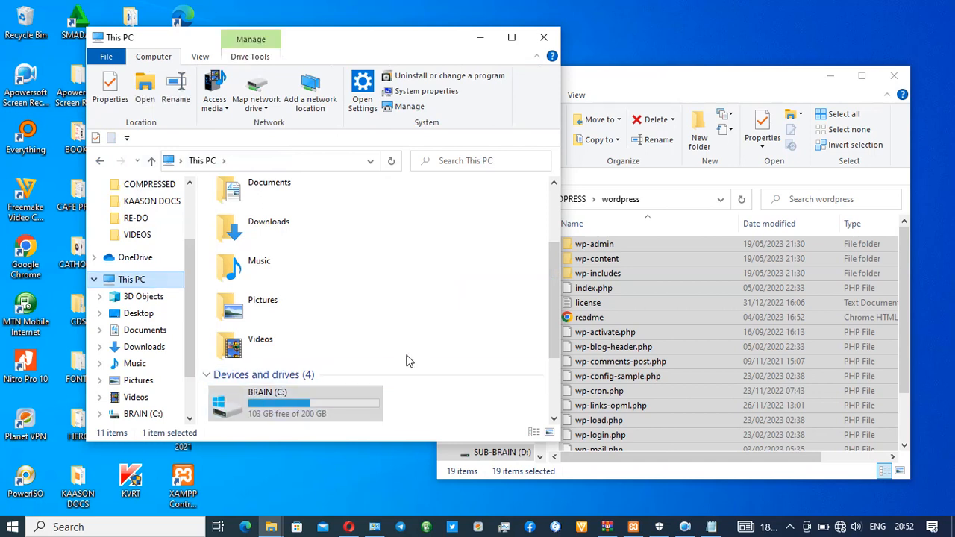
{"action": "double_click", "coordinate": [309, 403]}
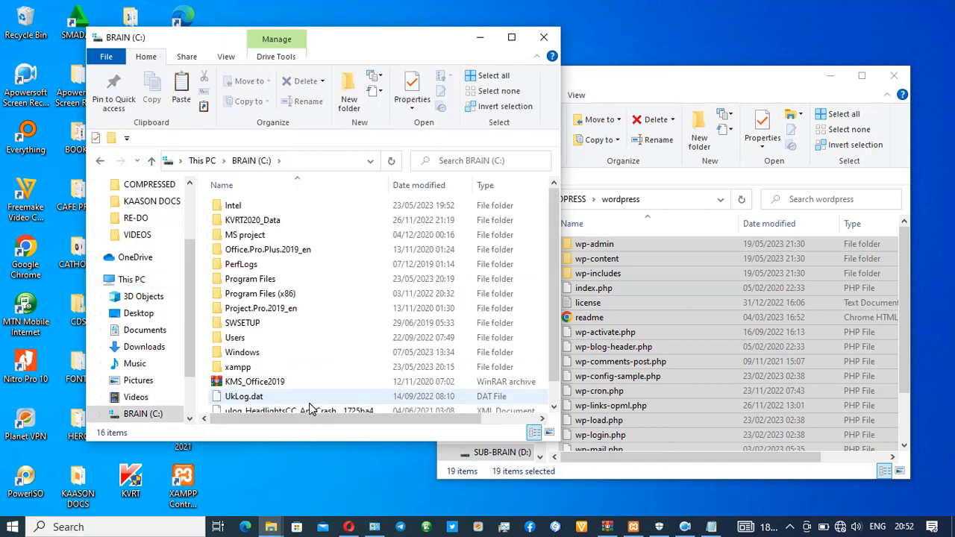
{"action": "double_click", "coordinate": [259, 368]}
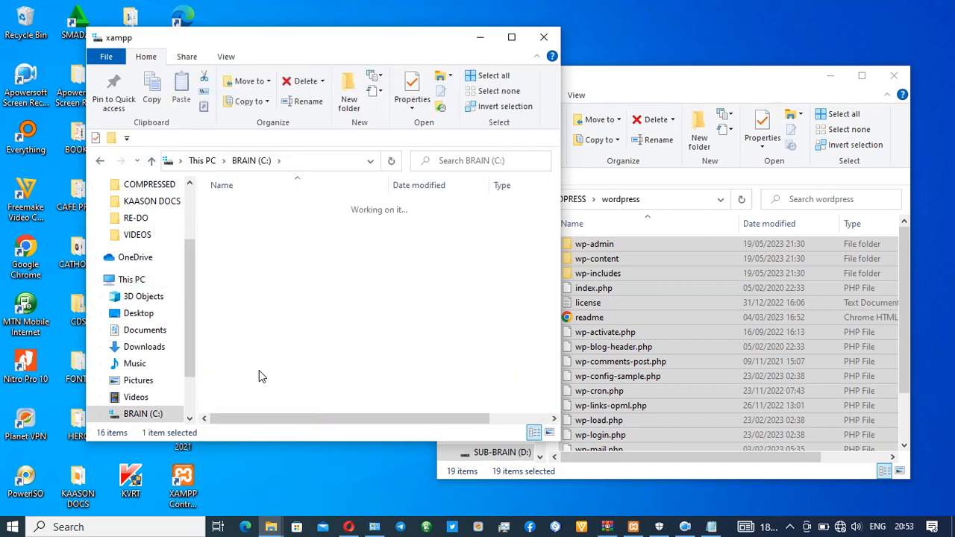
{"action": "left_click", "coordinate": [271, 281]}
{"action": "double_click", "coordinate": [270, 281]}
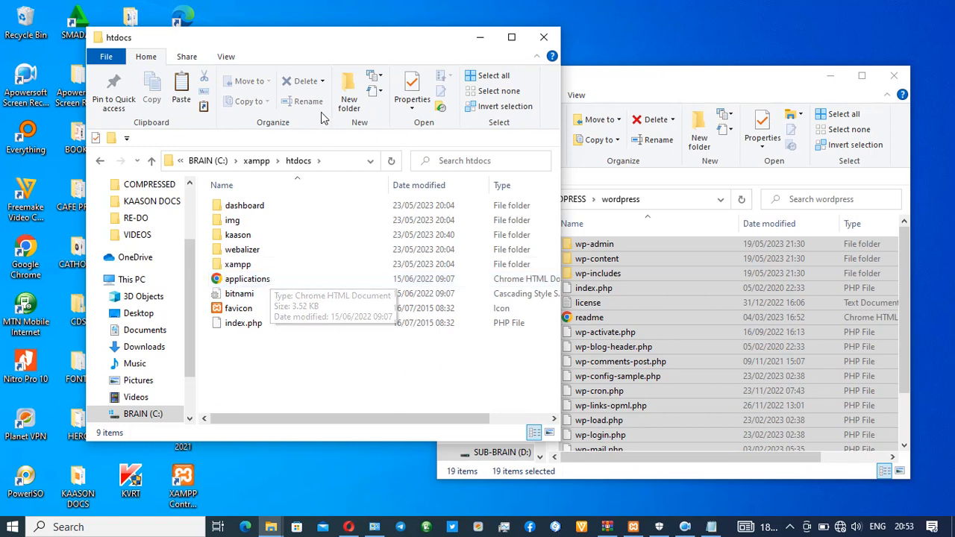
- Create a new folder named "lesson" inside htdocs
{"action": "left_click", "coordinate": [347, 95]}
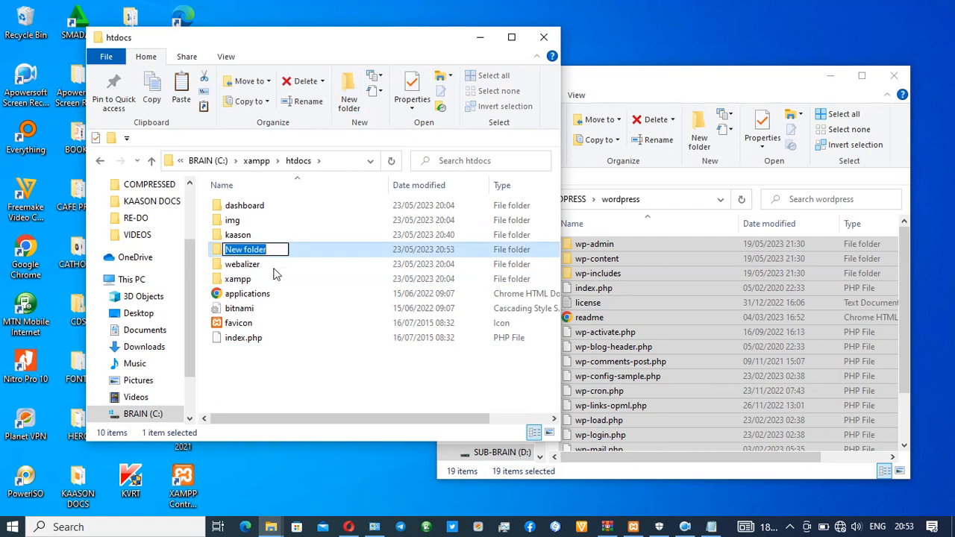
{"action": "type", "text": "sam"}
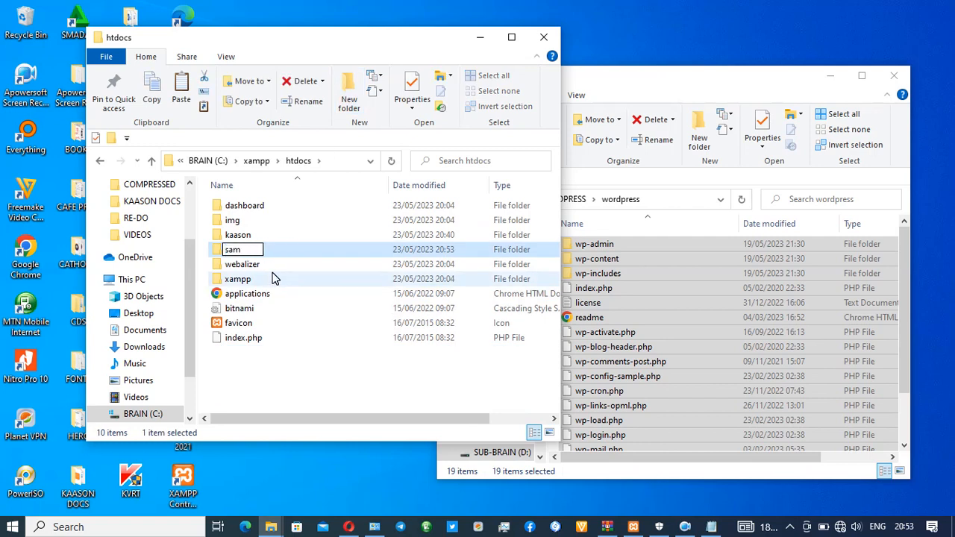
{"action": "key", "text": "BackSpace"}
{"action": "key", "text": "BackSpace"}
{"action": "key", "text": "BackSpace"}
{"action": "type", "text": "ka"}
{"action": "key", "text": "BackSpace"}
{"action": "key", "text": "BackSpace"}
{"action": "type", "text": "lesson"}
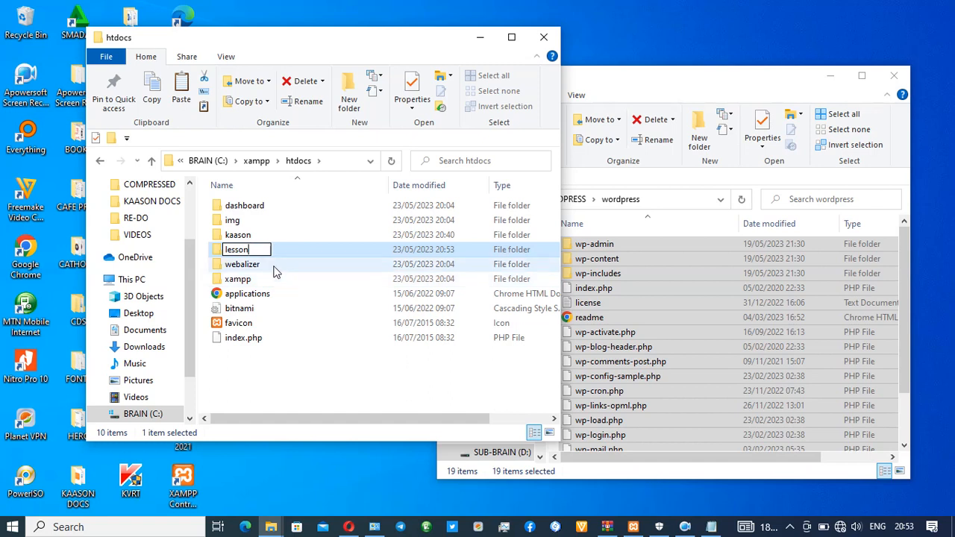
{"action": "key", "text": "Return"}
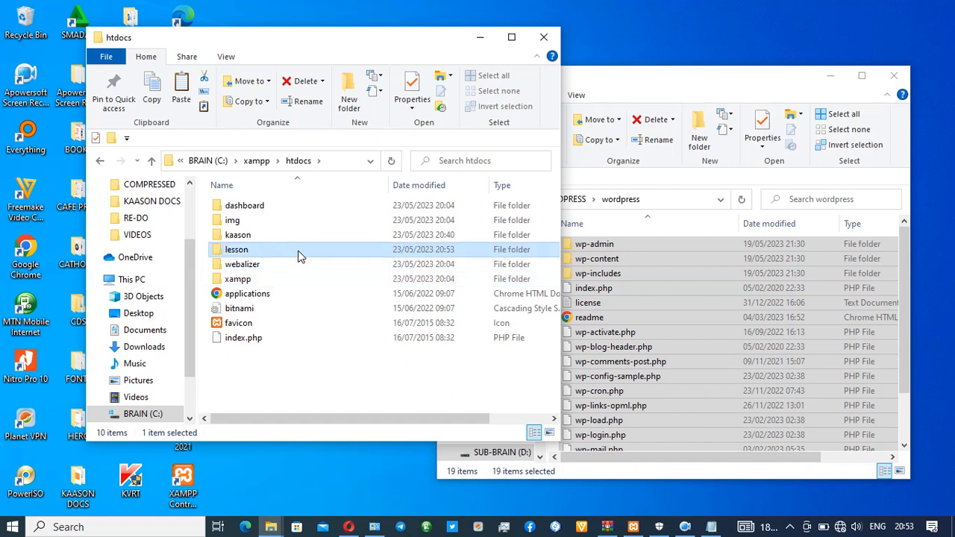
- Copy all the selected WordPress files from the wordpress folder and paste them into the new lesson folder
{"action": "double_click", "coordinate": [298, 254]}
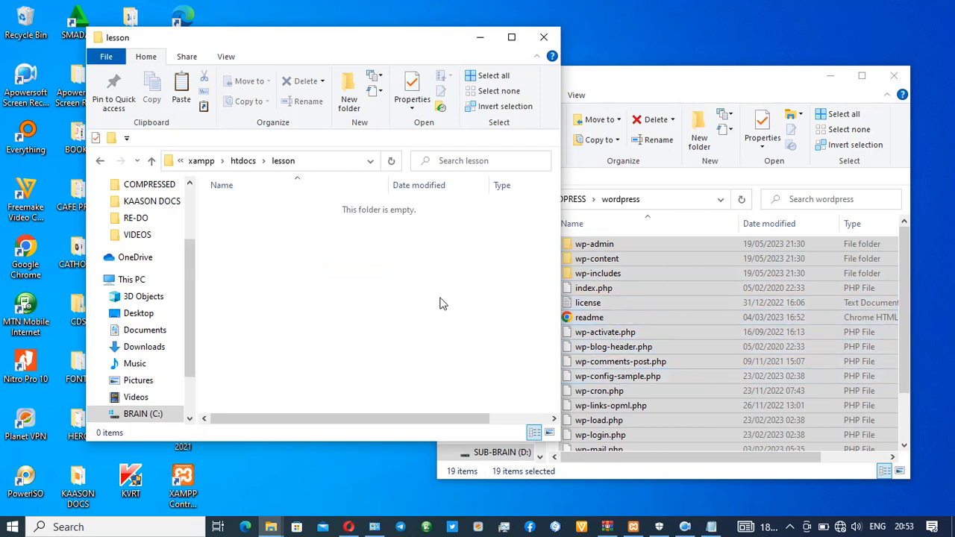
{"action": "right_click", "coordinate": [370, 303]}
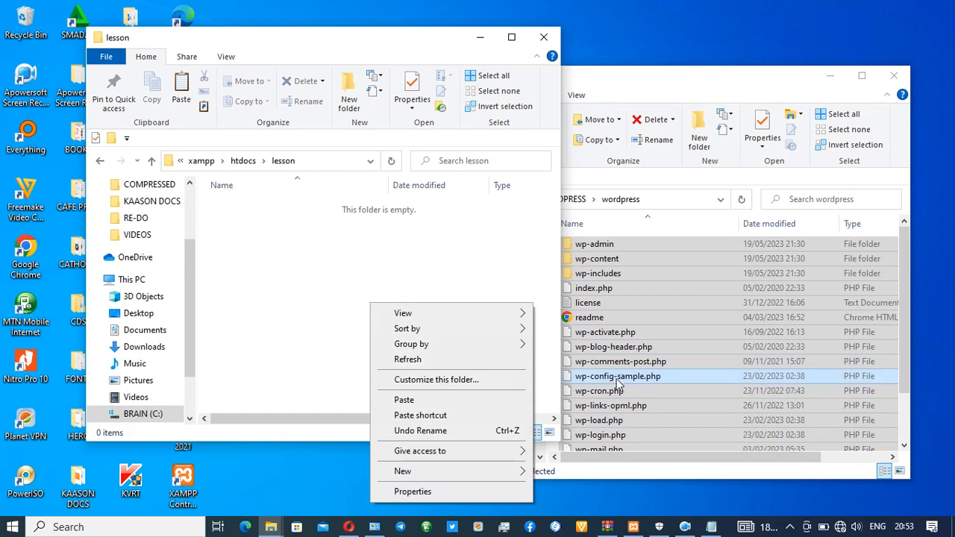
{"action": "right_click", "coordinate": [620, 377]}
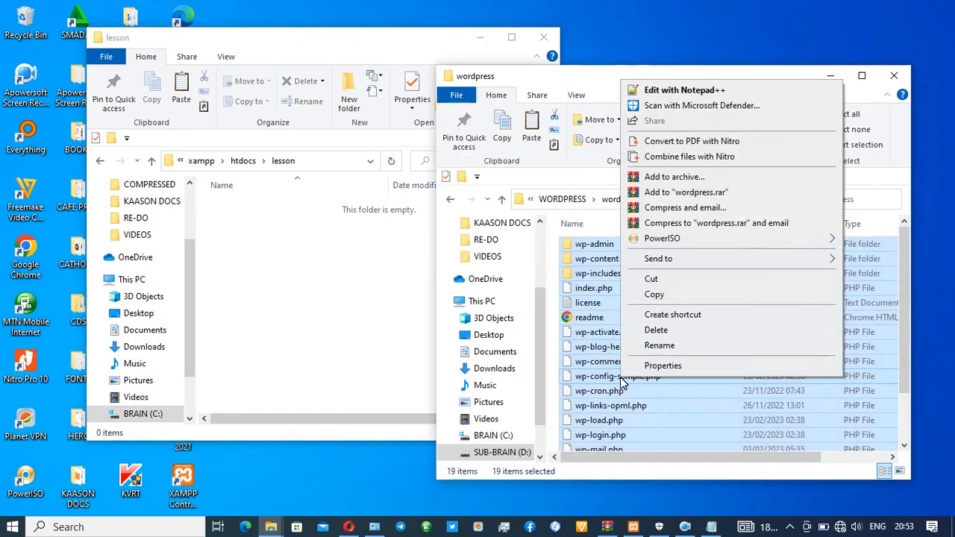
{"action": "left_click", "coordinate": [661, 296]}
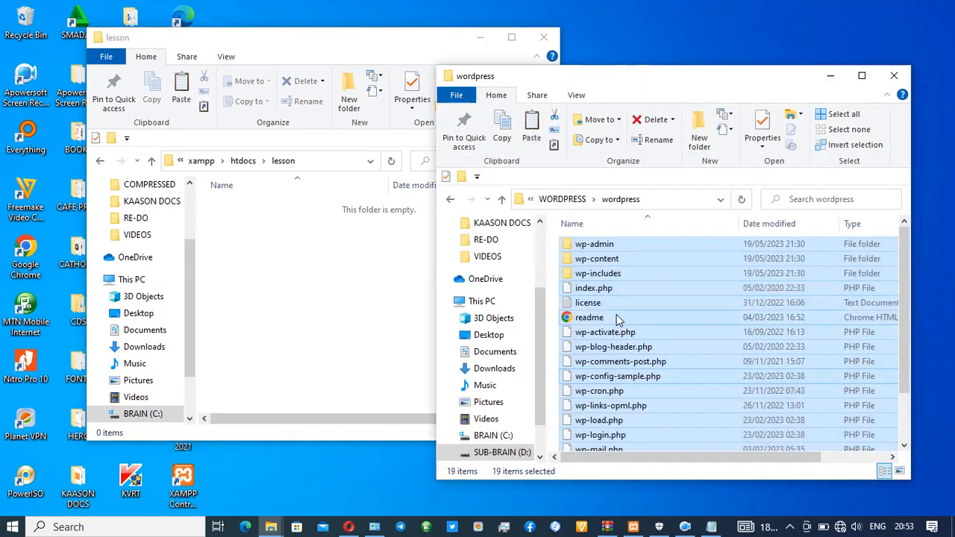
{"action": "left_click_drag", "start_coordinate": [287, 56], "coordinate": [236, 53]}
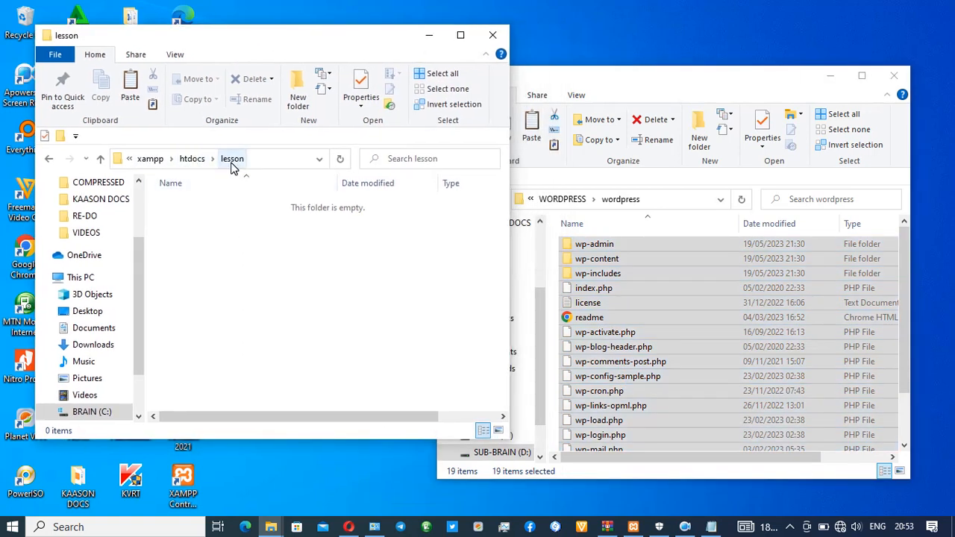
{"action": "right_click", "coordinate": [230, 246]}
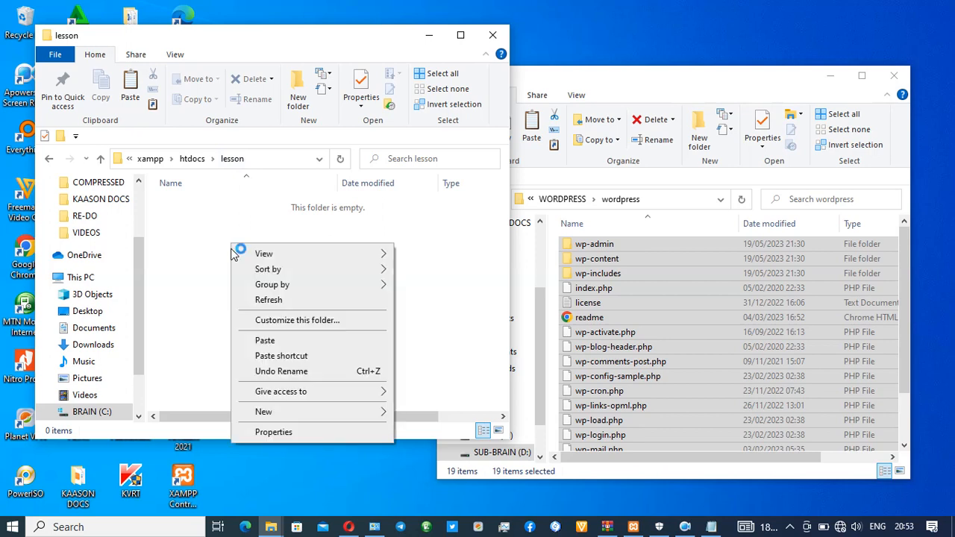
{"action": "left_click", "coordinate": [266, 344]}
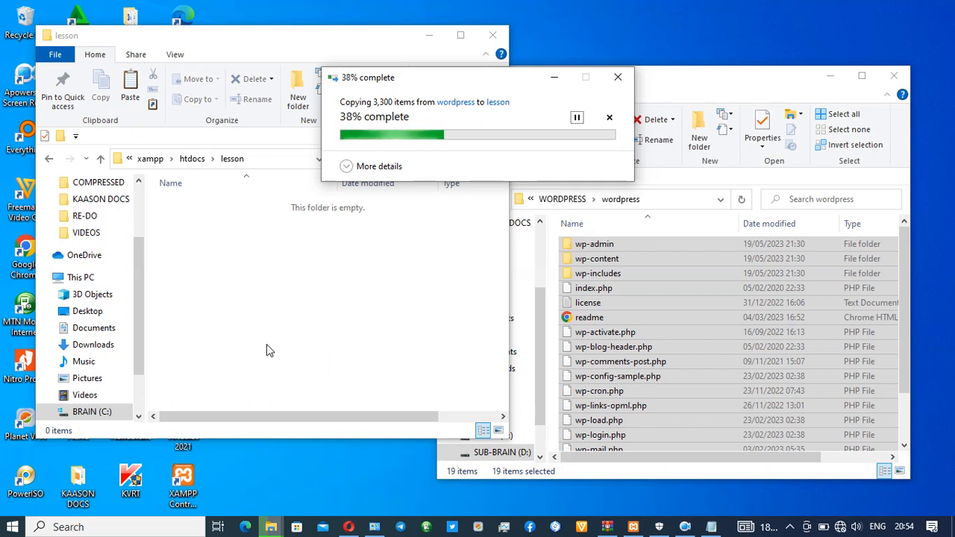
- Switch to the Notepad requirements list, add the line "NOTPAD++. SUBLIME" below the browser entry, and minimize the note
{"action": "left_click", "coordinate": [710, 527]}
{"action": "left_click_drag", "start_coordinate": [611, 121], "coordinate": [786, 150]}
{"action": "left_click", "coordinate": [712, 226]}
{"action": "key", "text": "Return"}
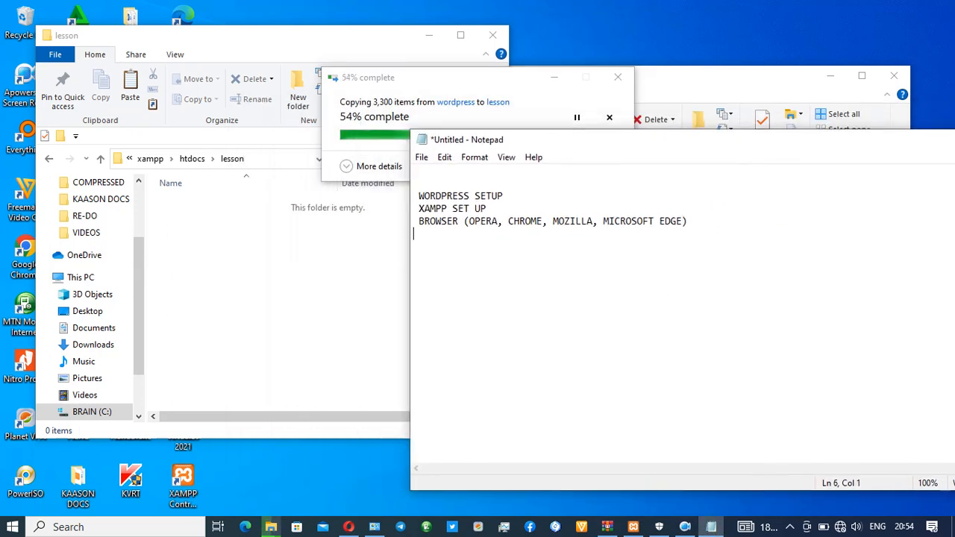
{"action": "type", "text": "NOTPA"}
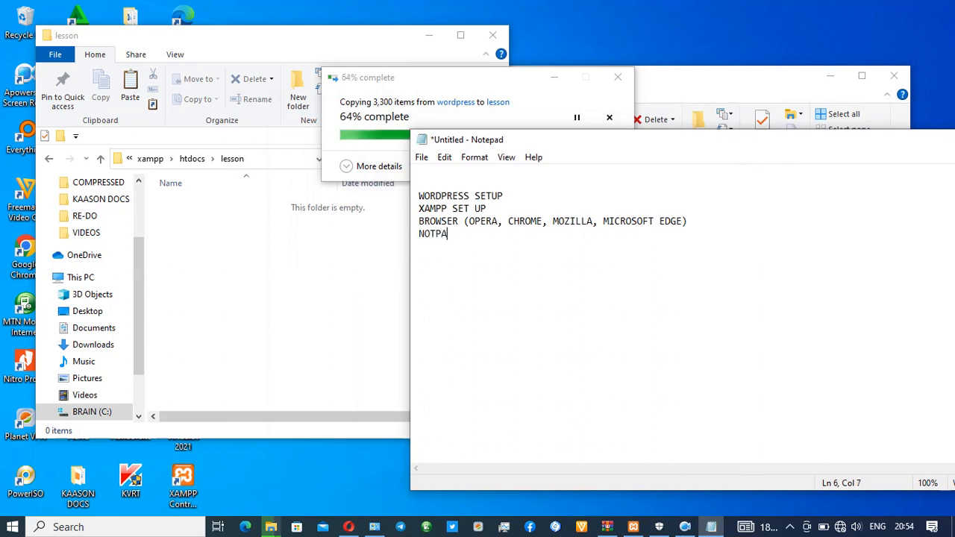
{"action": "type", "text": "D++"}
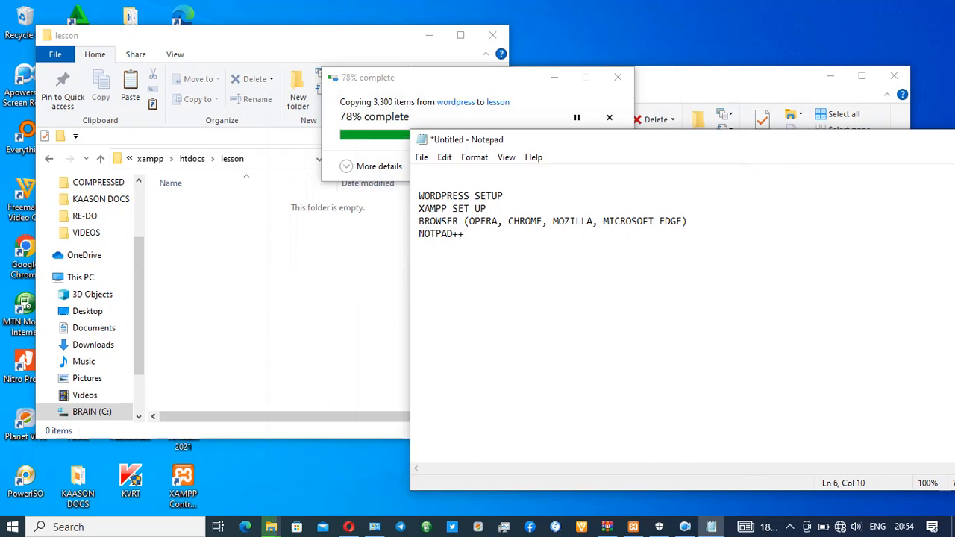
{"action": "type", "text": "SUBLIME"}
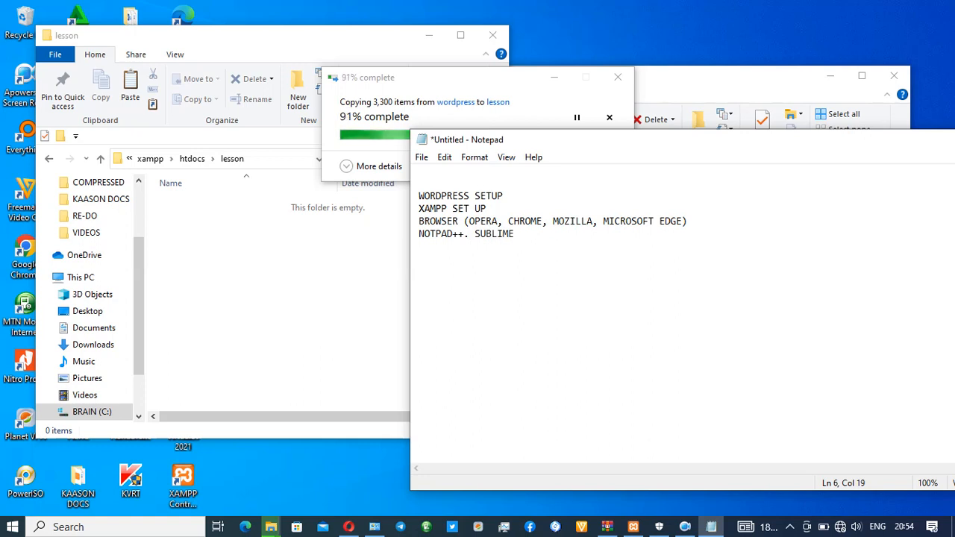
{"action": "left_click_drag", "start_coordinate": [829, 149], "coordinate": [853, 232]}
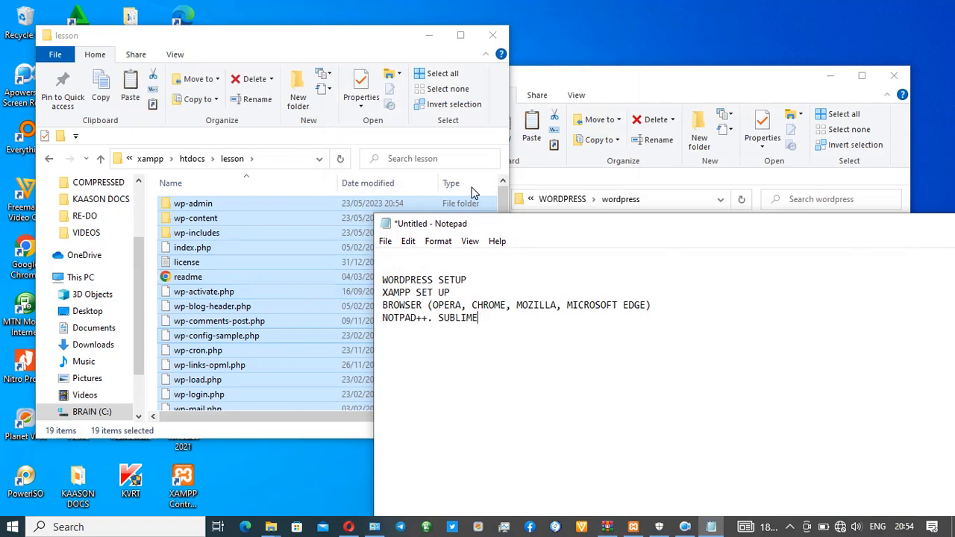
{"action": "left_click_drag", "start_coordinate": [611, 223], "coordinate": [404, 203]}
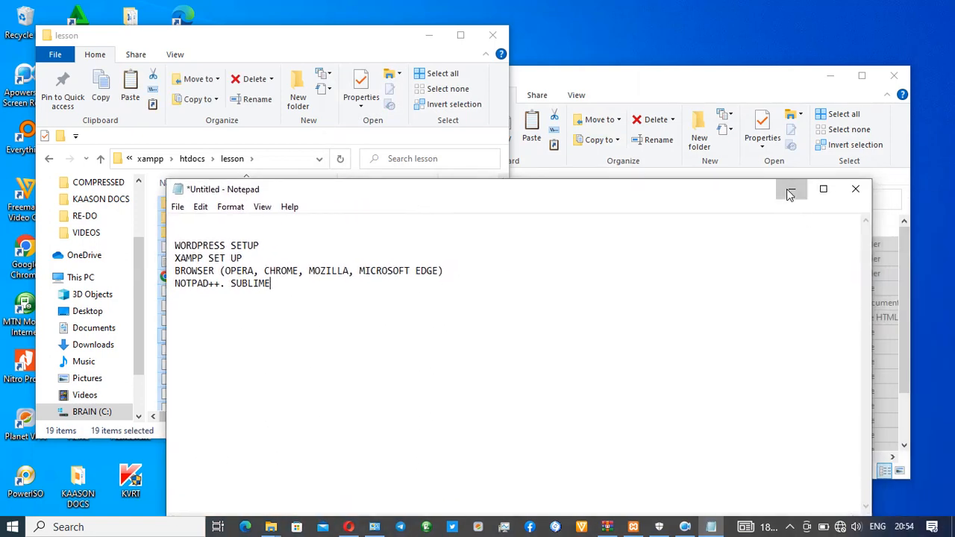
{"action": "left_click", "coordinate": [791, 190]}
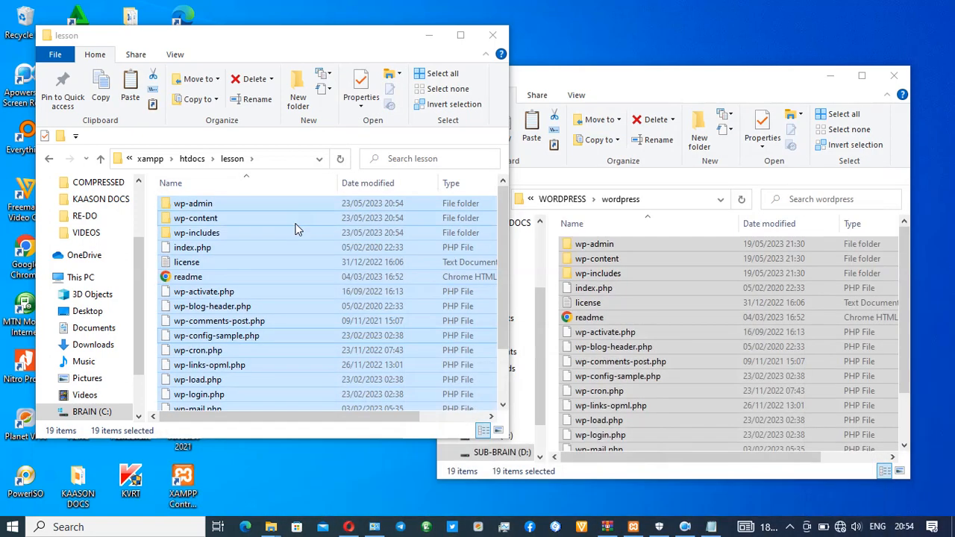
- Maximize the lesson folder window and select wp-config-sample.php
{"action": "left_click", "coordinate": [461, 35]}
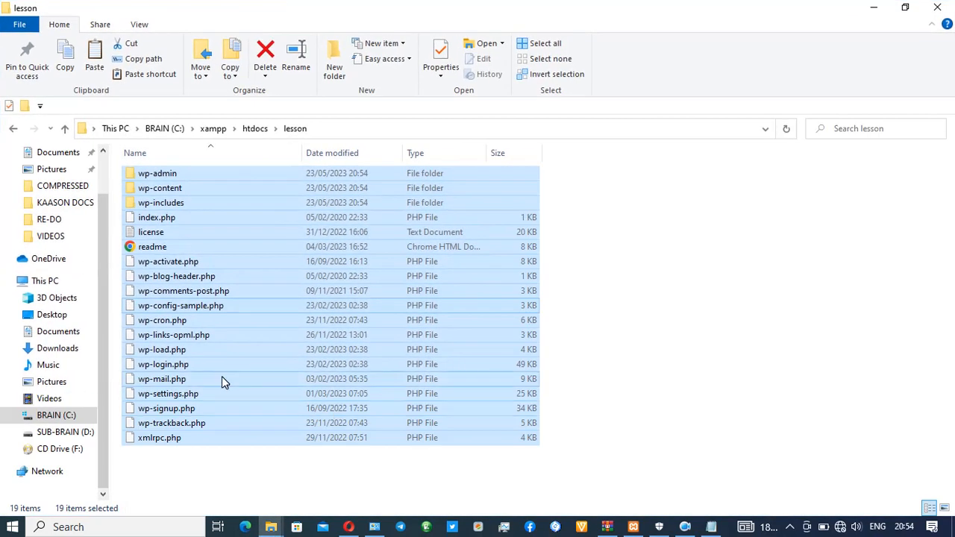
{"action": "left_click", "coordinate": [166, 309]}
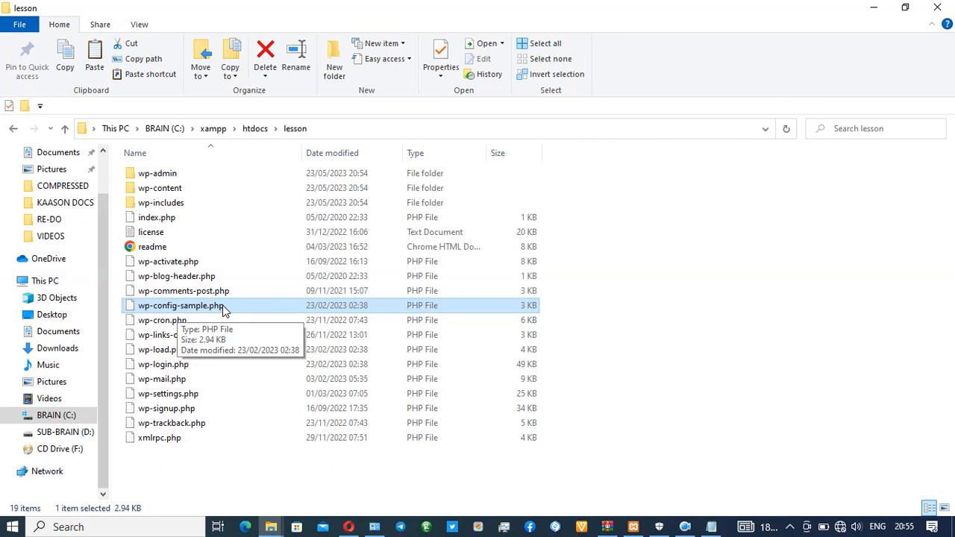
{"action": "right_click", "coordinate": [223, 305]}
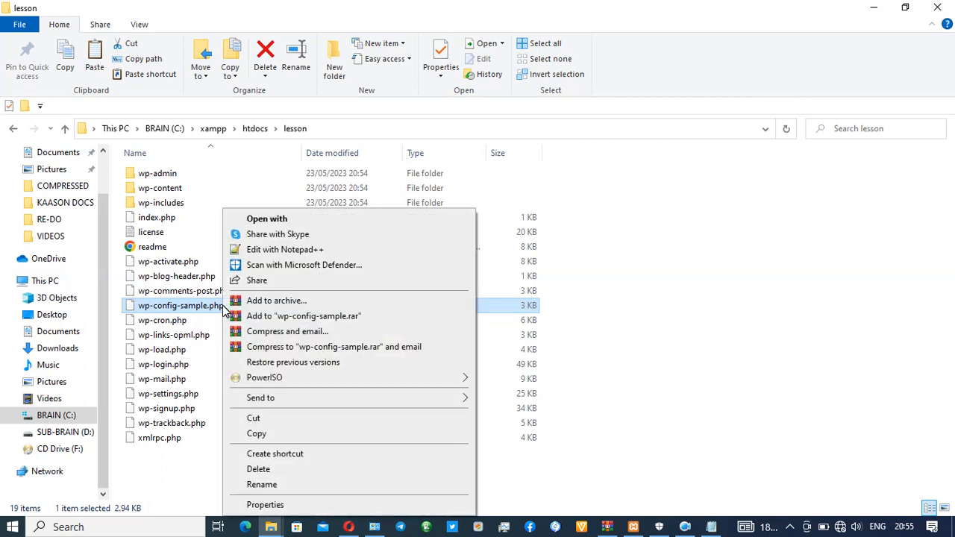
{"action": "left_click", "coordinate": [298, 254]}
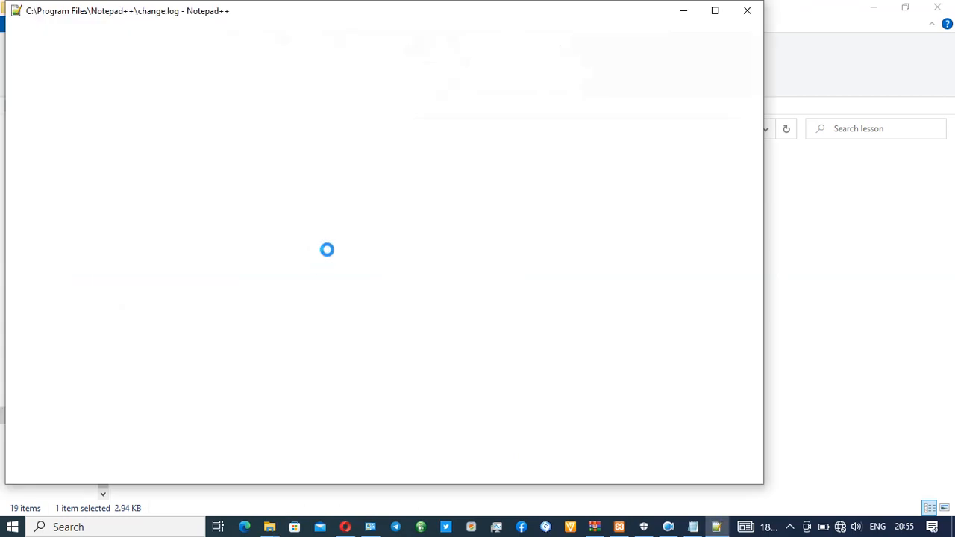
{"action": "left_click", "coordinate": [748, 12]}
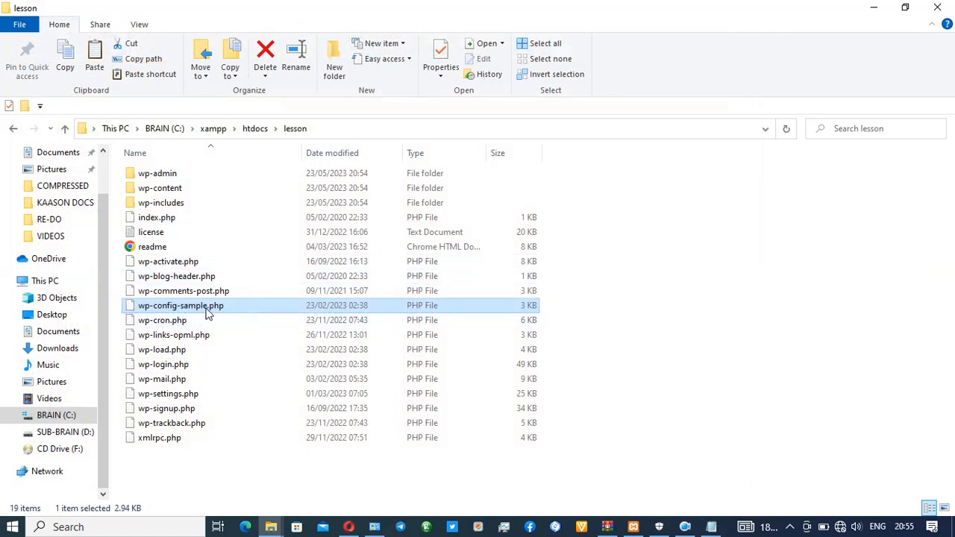
- Rename wp-config-sample.php in the lesson folder to wp-config.php
{"action": "right_click", "coordinate": [200, 308]}
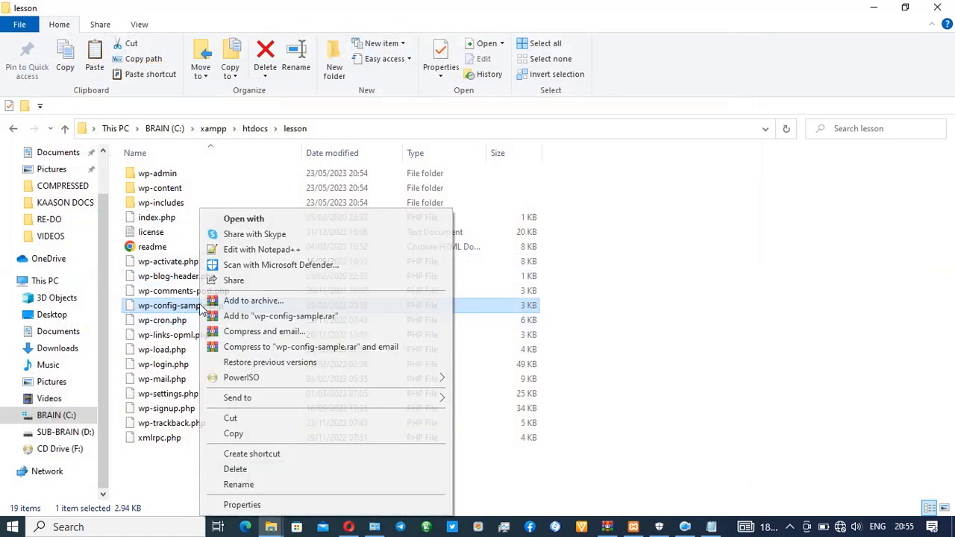
{"action": "left_click", "coordinate": [239, 485]}
{"action": "key", "text": "Right"}
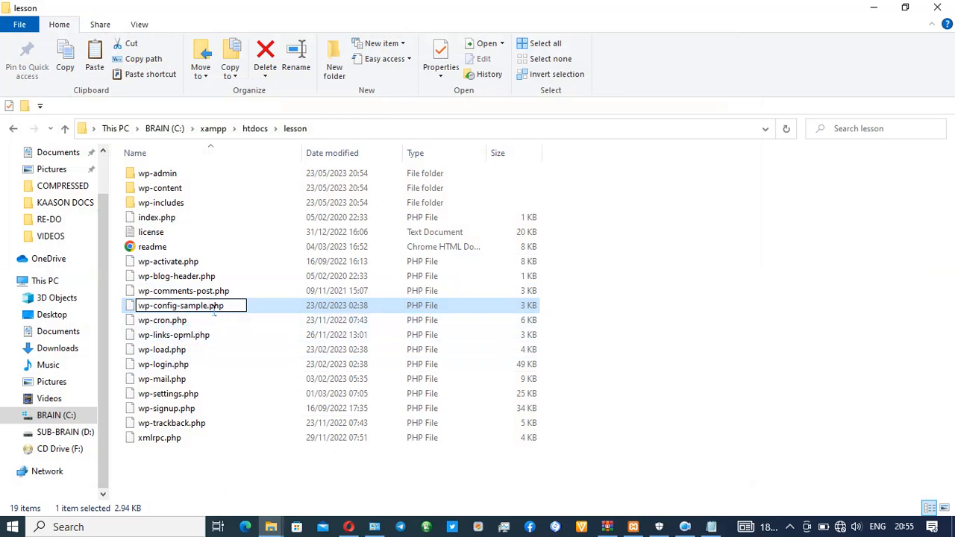
{"action": "key", "text": "BackSpace"}
{"action": "key", "text": "BackSpace"}
{"action": "key", "text": "BackSpace"}
{"action": "key", "text": "BackSpace"}
{"action": "key", "text": "BackSpace"}
{"action": "key", "text": "BackSpace"}
{"action": "key", "text": "BackSpace"}
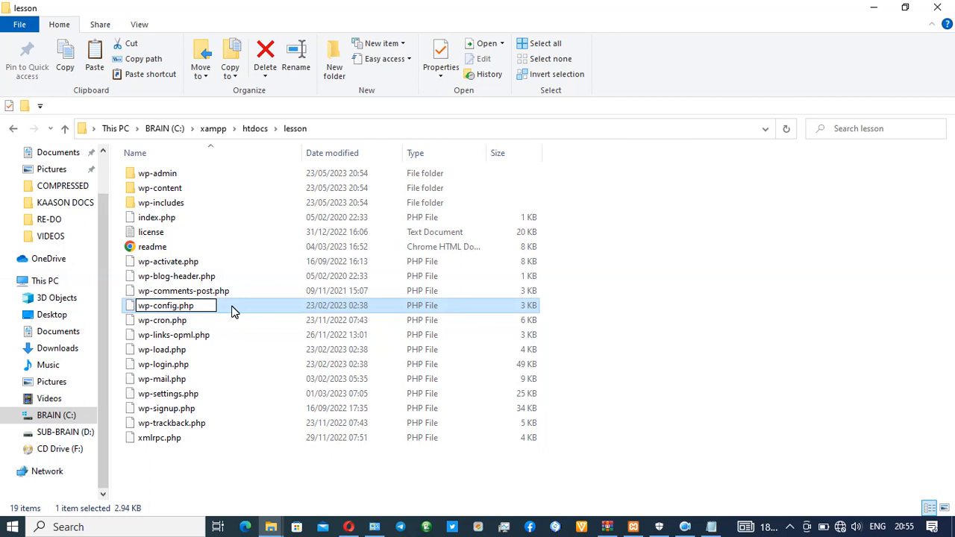
{"action": "left_click", "coordinate": [235, 309]}
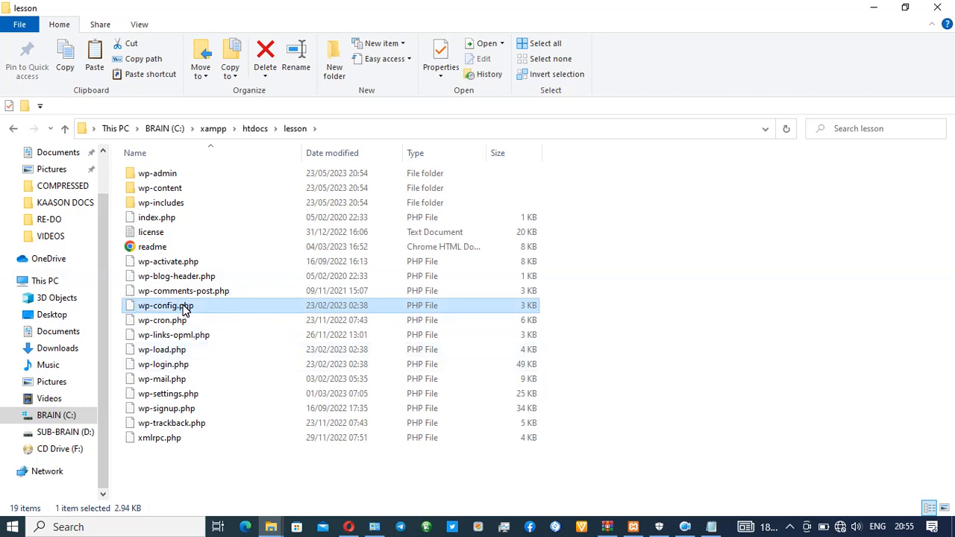
- Open wp-config.php from the lesson folder for editing in Notepad++
{"action": "double_click", "coordinate": [184, 311]}
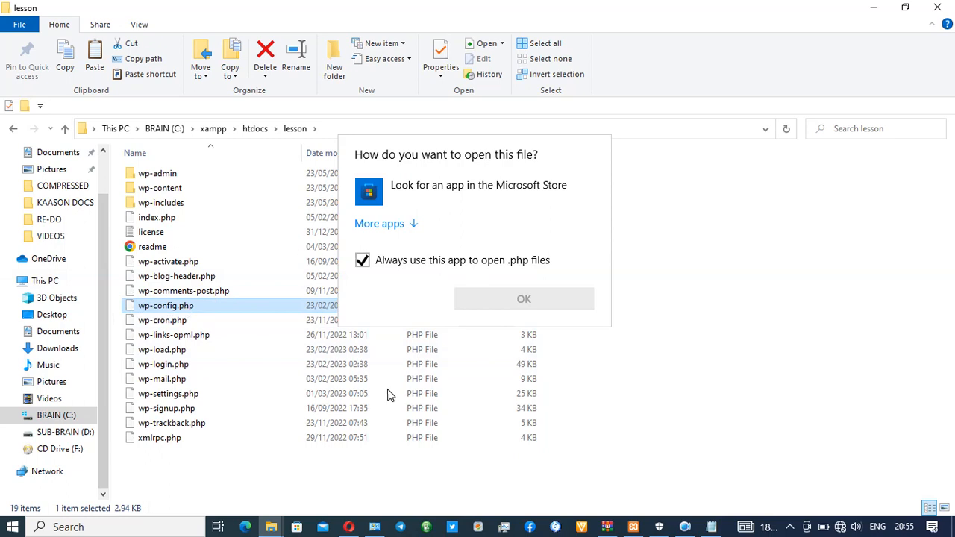
{"action": "left_click", "coordinate": [473, 379]}
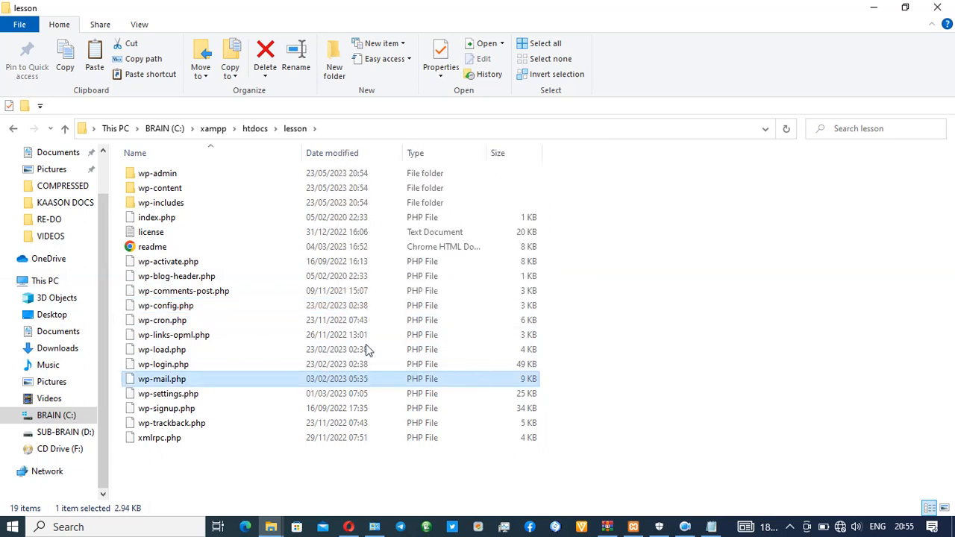
{"action": "double_click", "coordinate": [216, 308]}
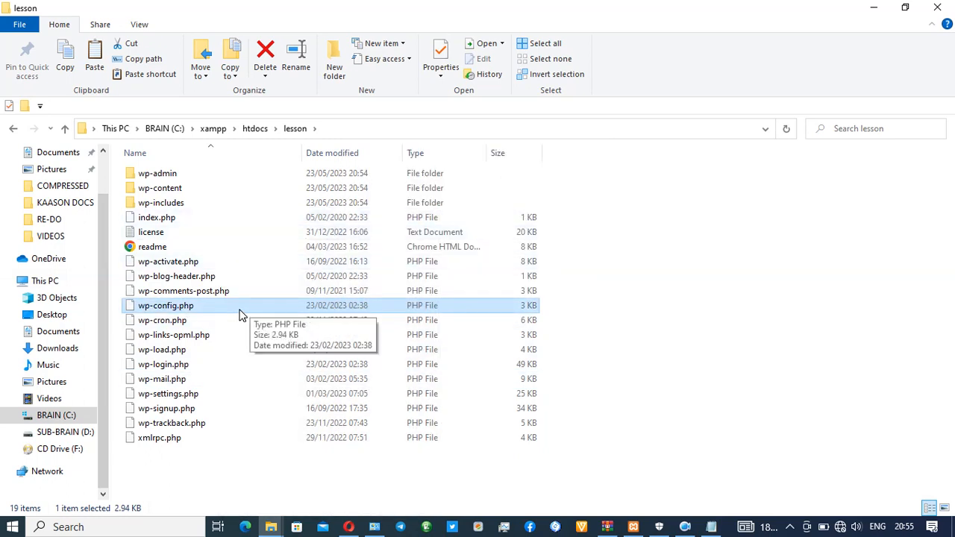
{"action": "right_click", "coordinate": [240, 314]}
{"action": "left_click", "coordinate": [302, 44]}
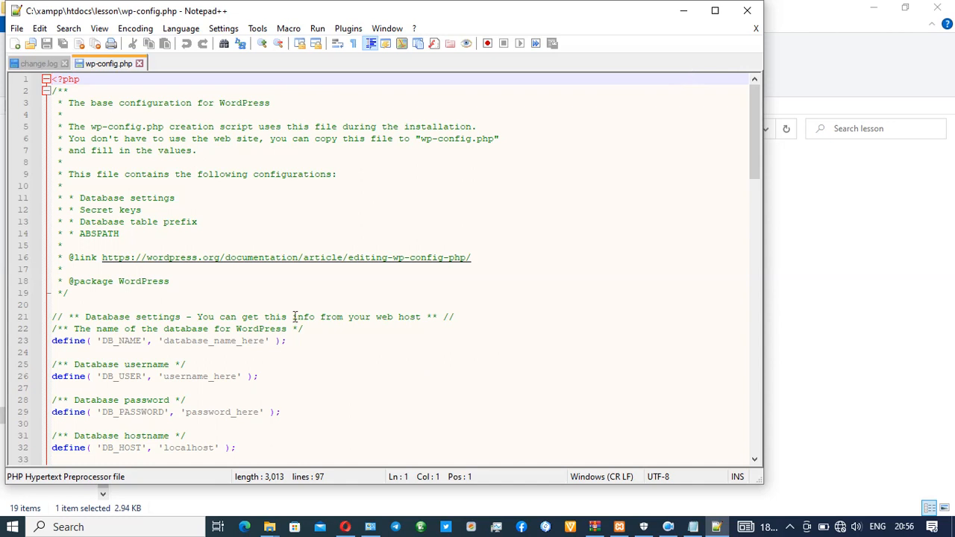
- Replace the DB_NAME placeholder on line 23 of wp-config.php with "tutorial"
{"action": "left_click", "coordinate": [268, 343]}
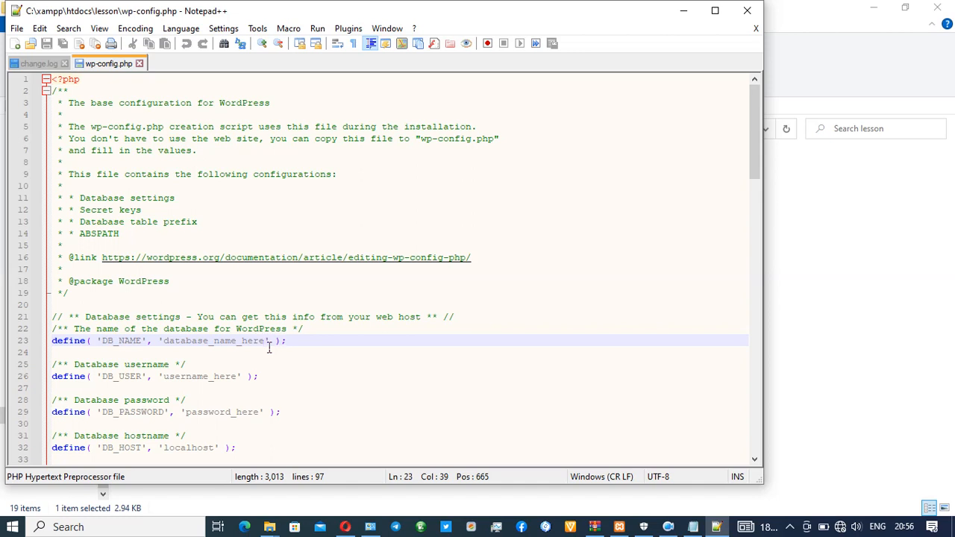
{"action": "key", "text": "BackSpace"}
{"action": "key", "text": "BackSpace"}
{"action": "key", "text": "BackSpace"}
{"action": "key", "text": "BackSpace"}
{"action": "key", "text": "BackSpace"}
{"action": "key", "text": "BackSpace"}
{"action": "key", "text": "BackSpace"}
{"action": "key", "text": "BackSpace"}
{"action": "key", "text": "BackSpace"}
{"action": "key", "text": "BackSpace"}
{"action": "key", "text": "BackSpace"}
{"action": "key", "text": "BackSpace"}
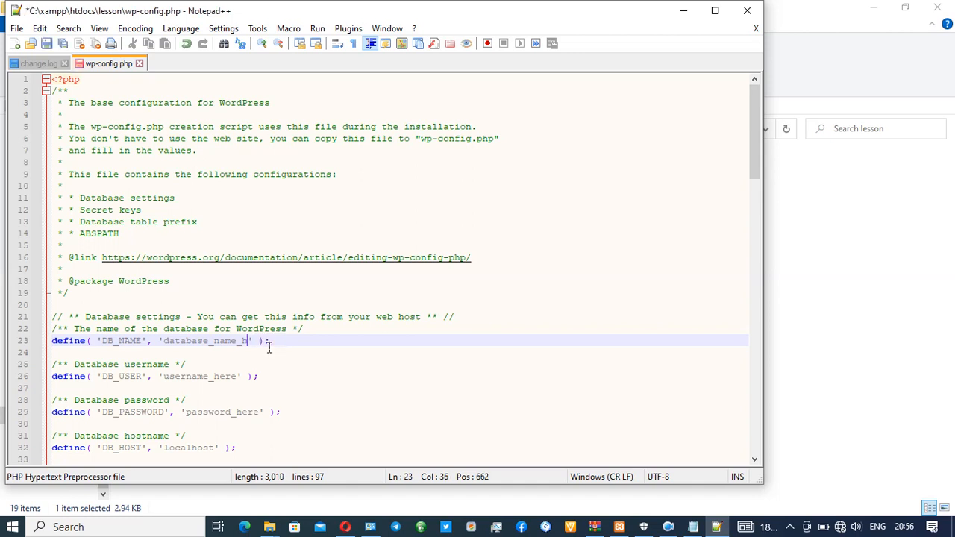
{"action": "key", "text": "BackSpace"}
{"action": "key", "text": "BackSpace"}
{"action": "key", "text": "BackSpace"}
{"action": "key", "text": "BackSpace"}
{"action": "key", "text": "BackSpace"}
{"action": "key", "text": "BackSpace"}
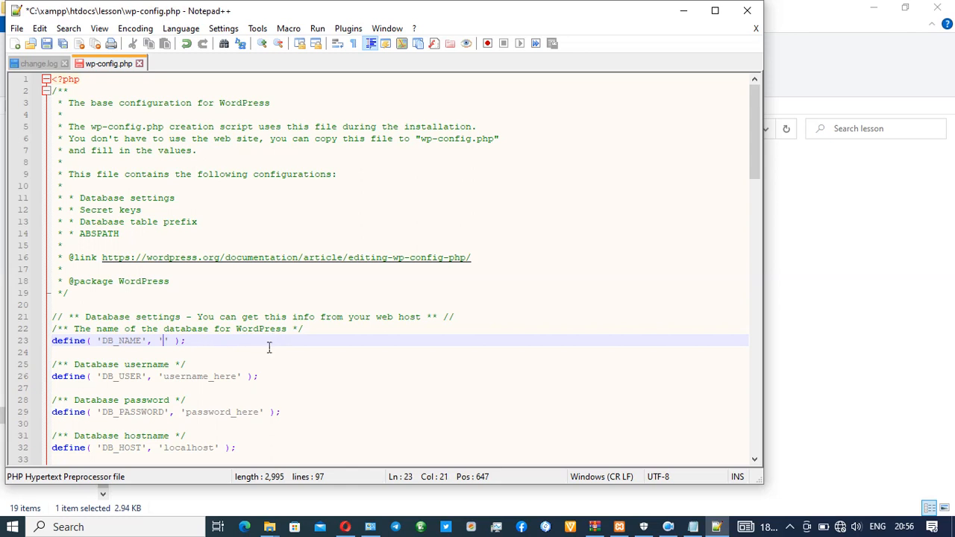
{"action": "type", "text": "lU"}
{"action": "key", "text": "BackSpace"}
{"action": "key", "text": "BackSpace"}
{"action": "type", "text": "tutorial"}
- Replace the DB_USER placeholder on line 26 of wp-config.php with "root"
{"action": "left_click", "coordinate": [240, 378]}
{"action": "key", "text": "BackSpace"}
{"action": "key", "text": "BackSpace"}
{"action": "key", "text": "BackSpace"}
{"action": "key", "text": "BackSpace"}
{"action": "key", "text": "BackSpace"}
{"action": "key", "text": "BackSpace"}
{"action": "key", "text": "BackSpace"}
{"action": "key", "text": "BackSpace"}
{"action": "key", "text": "BackSpace"}
{"action": "key", "text": "BackSpace"}
{"action": "key", "text": "BackSpace"}
{"action": "key", "text": "BackSpace"}
{"action": "key", "text": "BackSpace"}
{"action": "type", "text": "roo"}
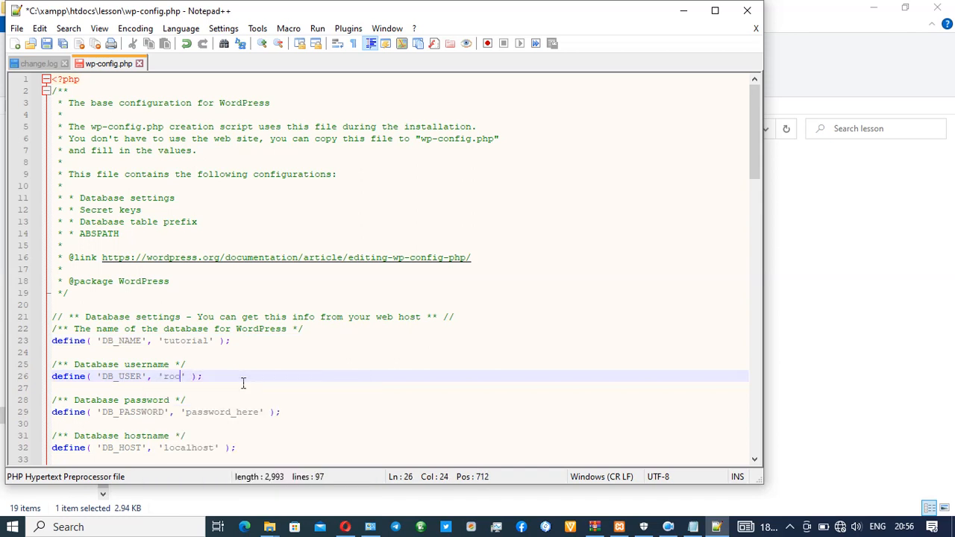
{"action": "type", "text": "t"}
- Clear the DB_PASSWORD placeholder on line 29 of wp-config.php, leaving only empty quotes
{"action": "left_click", "coordinate": [261, 412]}
{"action": "key", "text": "BackSpace"}
{"action": "key", "text": "BackSpace"}
{"action": "key", "text": "BackSpace"}
{"action": "key", "text": "BackSpace"}
{"action": "key", "text": "BackSpace"}
{"action": "key", "text": "BackSpace"}
{"action": "key", "text": "BackSpace"}
{"action": "key", "text": "BackSpace"}
{"action": "key", "text": "BackSpace"}
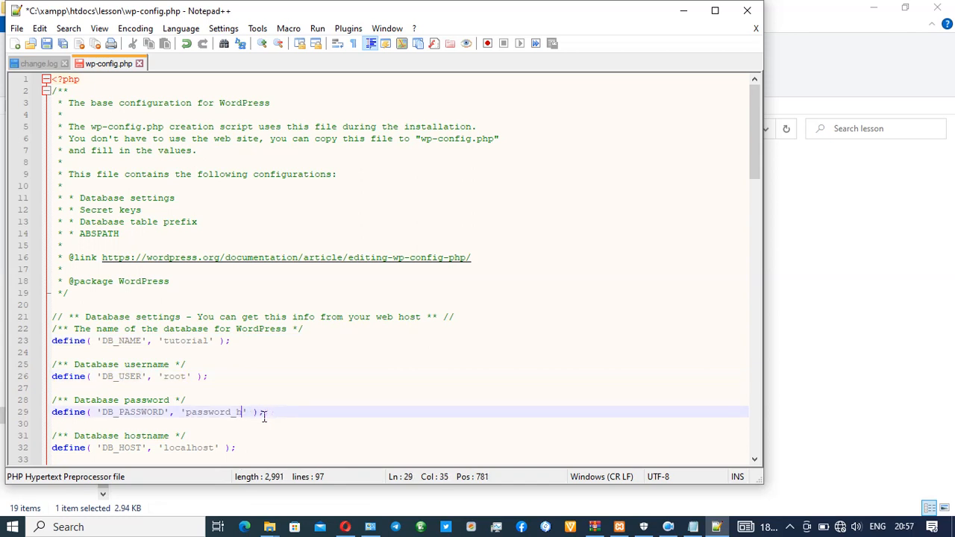
{"action": "key", "text": "BackSpace"}
{"action": "key", "text": "BackSpace"}
{"action": "key", "text": "BackSpace"}
{"action": "key", "text": "BackSpace"}
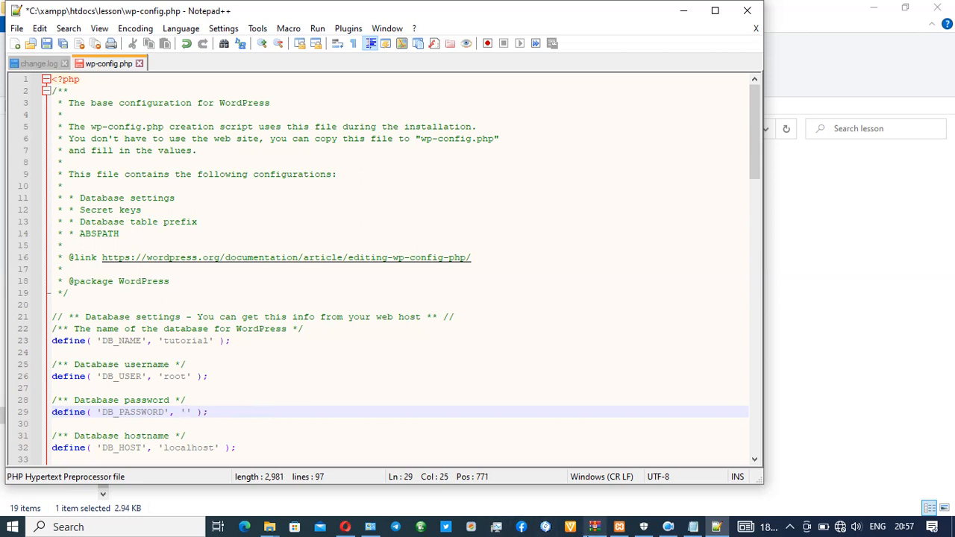
- Minimize the editor and the lesson folder, switch to the XAMPP Control Panel, start Apache and MySQL, and minimize the panel
{"action": "mouse_move", "coordinate": [594, 526]}
{"action": "left_click", "coordinate": [685, 13]}
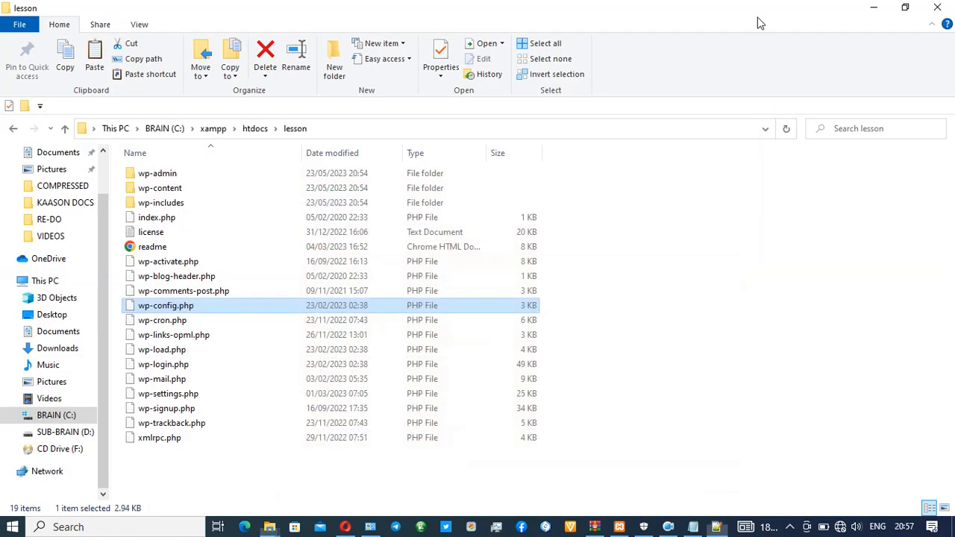
{"action": "left_click", "coordinate": [866, 19]}
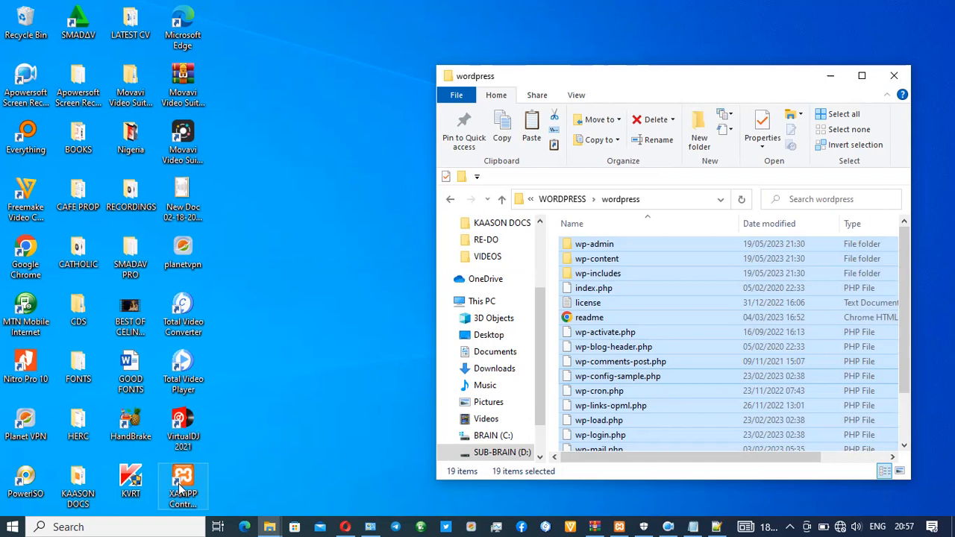
{"action": "left_click", "coordinate": [619, 527]}
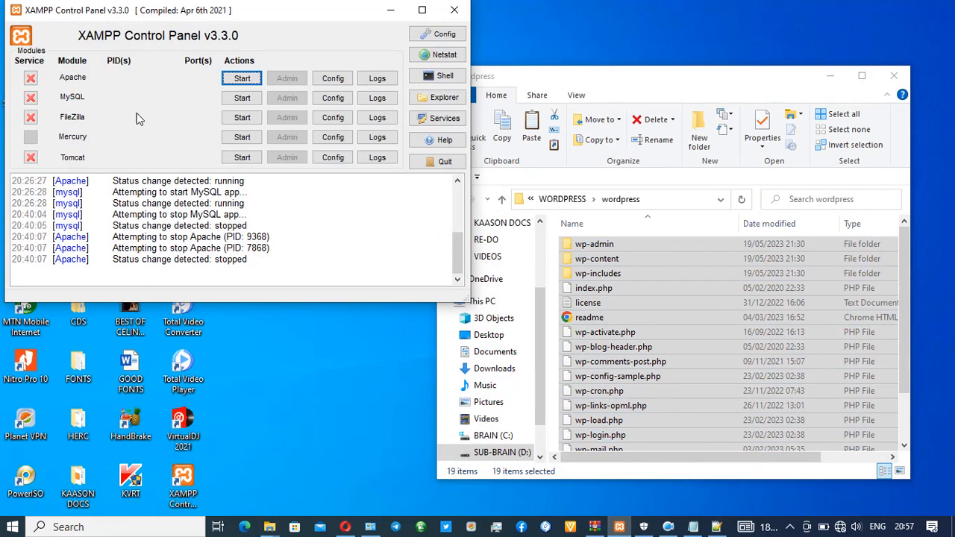
{"action": "left_click", "coordinate": [238, 80]}
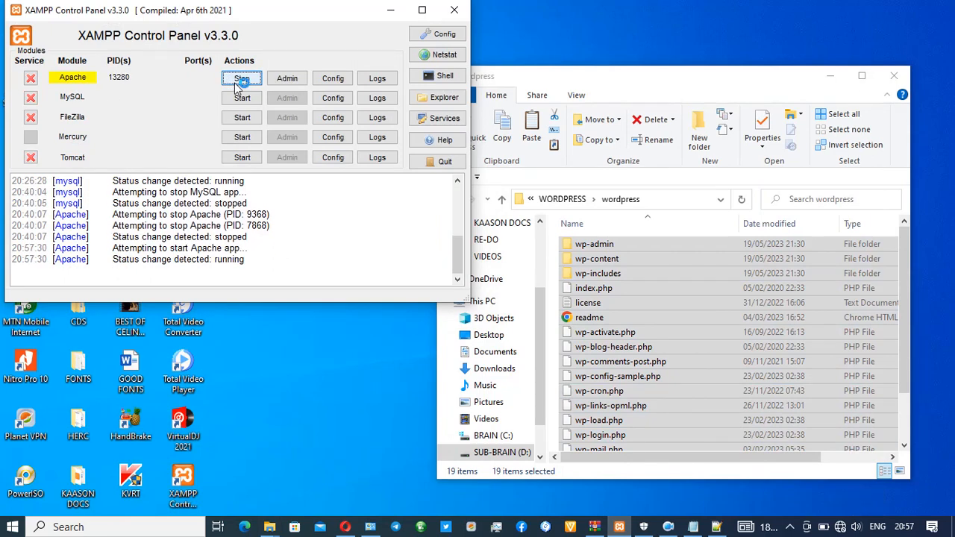
{"action": "left_click", "coordinate": [228, 100]}
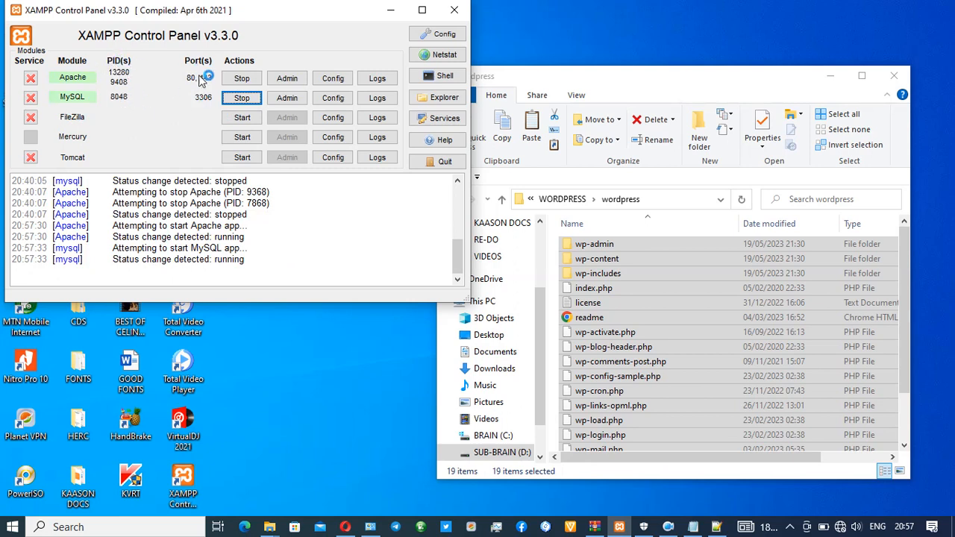
{"action": "left_click", "coordinate": [388, 15]}
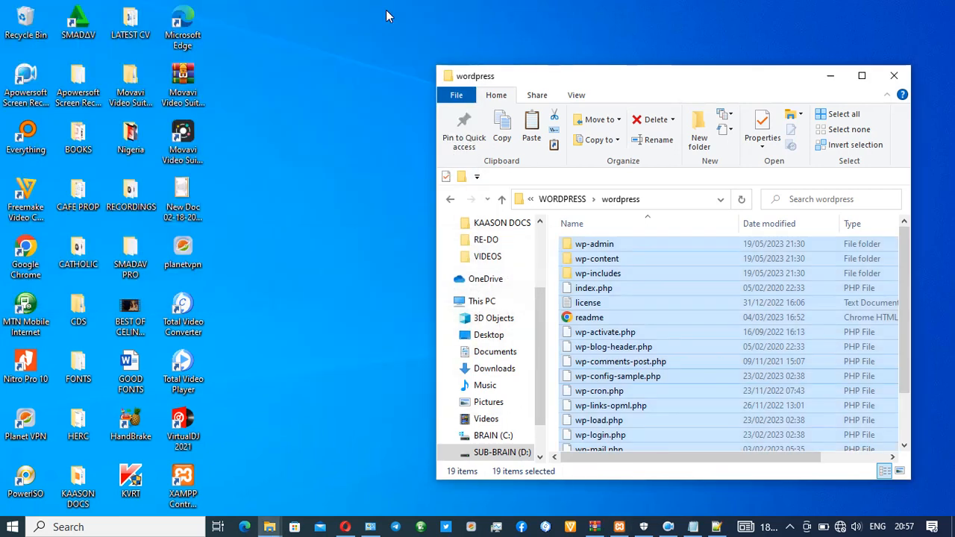
- Switch to the Opera browser and load localhost in a new tab
{"action": "left_click", "coordinate": [620, 527]}
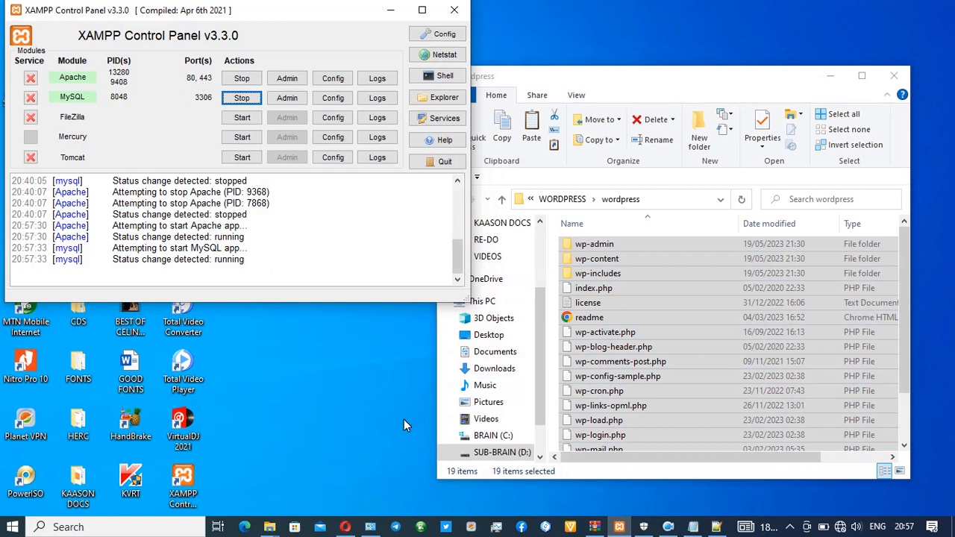
{"action": "left_click", "coordinate": [344, 527]}
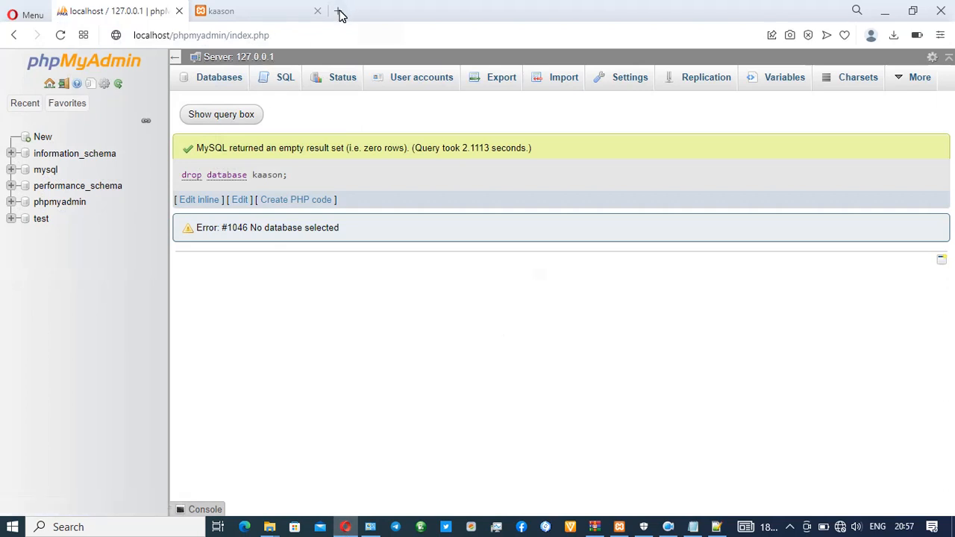
{"action": "left_click", "coordinate": [339, 12]}
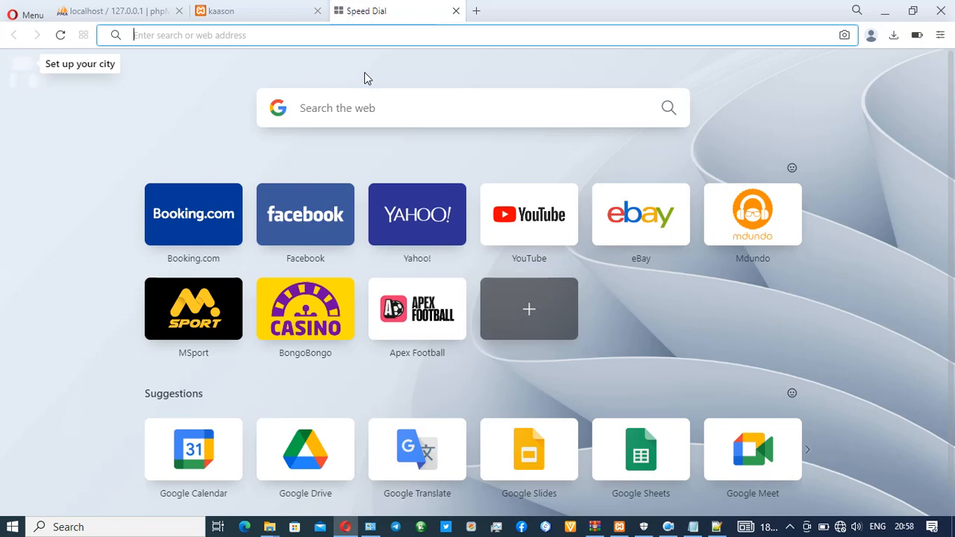
{"action": "type", "text": "localhost"}
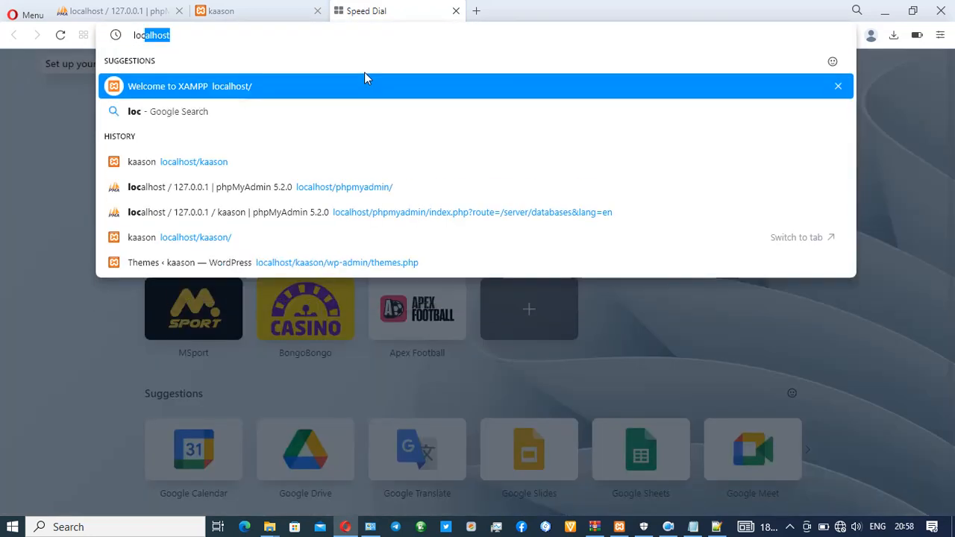
{"action": "key", "text": "Return"}
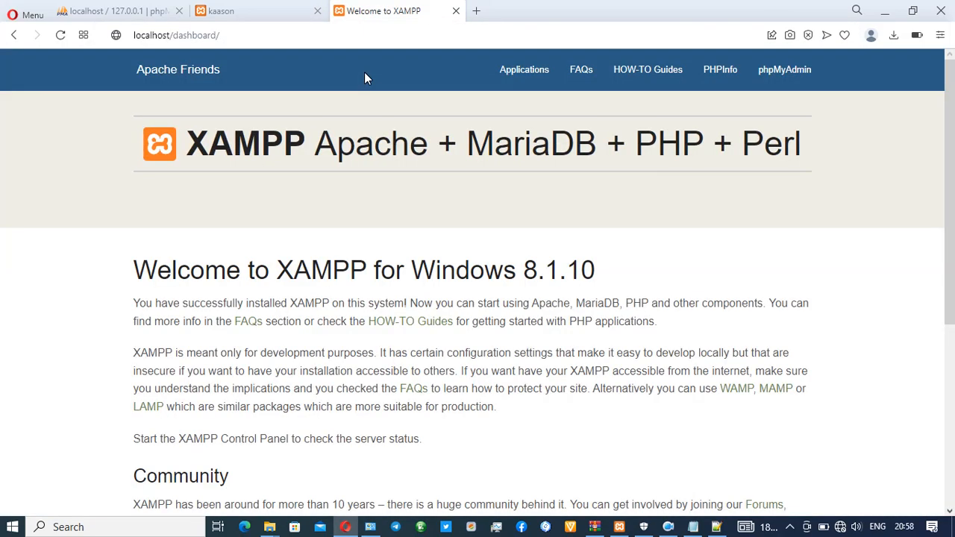
- Check the module status in the XAMPP Control Panel and the DB_NAME entry in Notepad++, and return to the Opera browser
{"action": "left_click", "coordinate": [617, 527]}
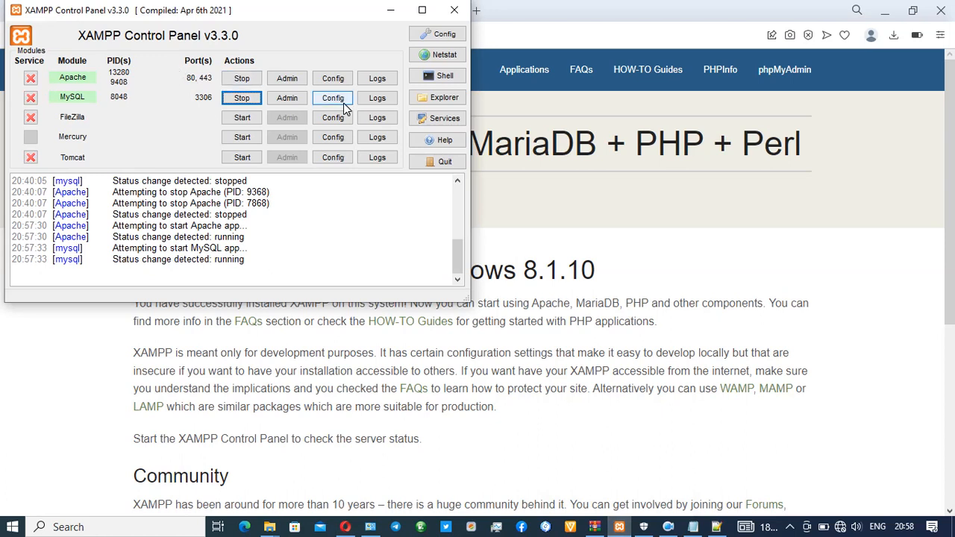
{"action": "left_click", "coordinate": [390, 12]}
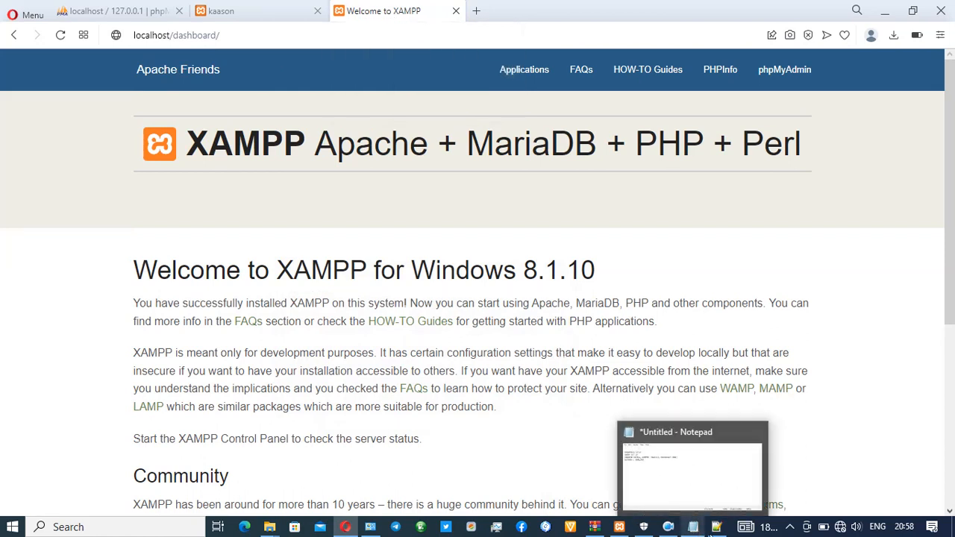
{"action": "left_click", "coordinate": [716, 527]}
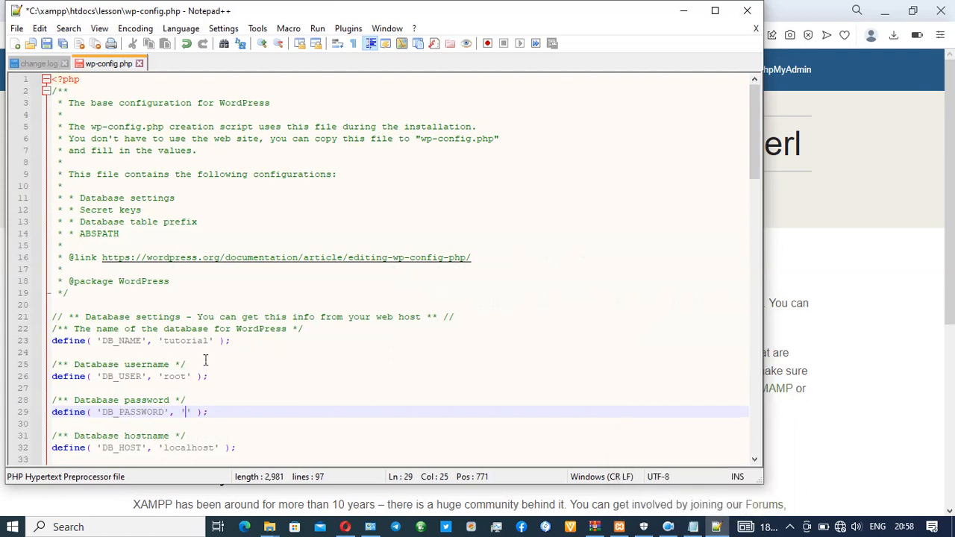
{"action": "left_click", "coordinate": [212, 341]}
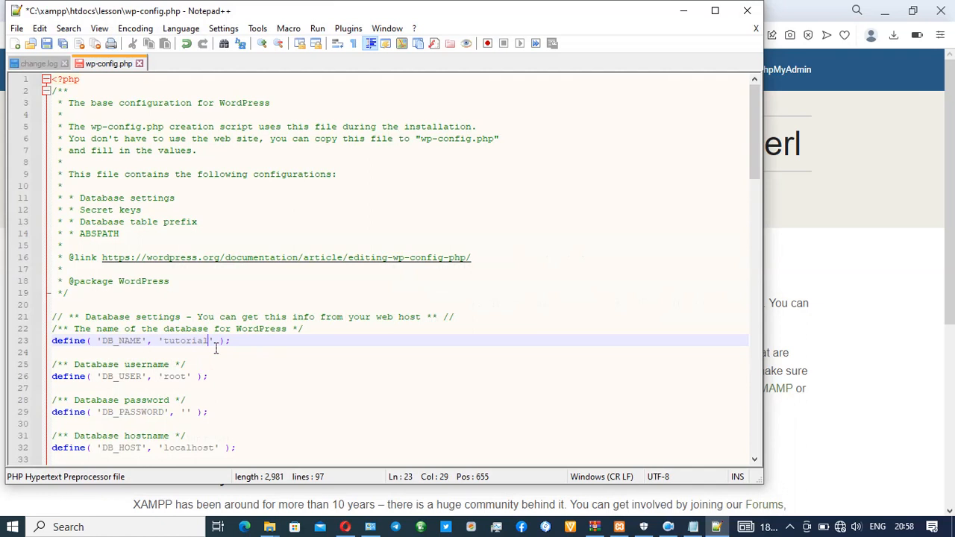
{"action": "left_click", "coordinate": [844, 192]}
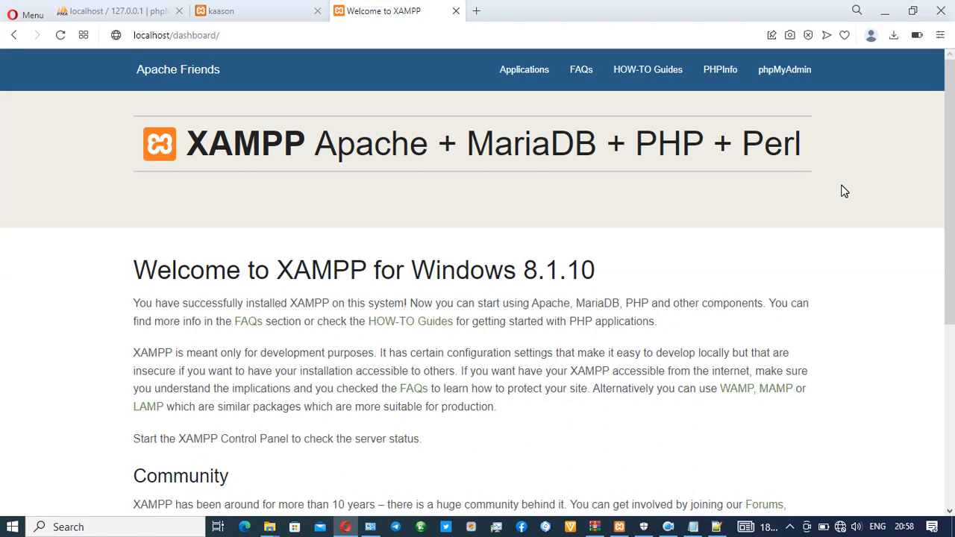
- Open phpMyAdmin from the XAMPP dashboard and go to the name entry for creating a new database
{"action": "left_click", "coordinate": [794, 77]}
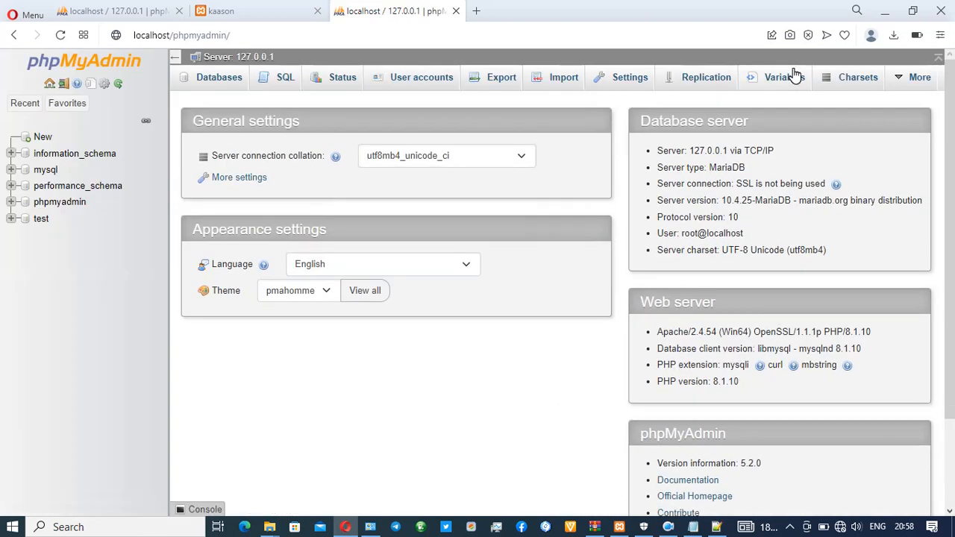
{"action": "left_click", "coordinate": [215, 84]}
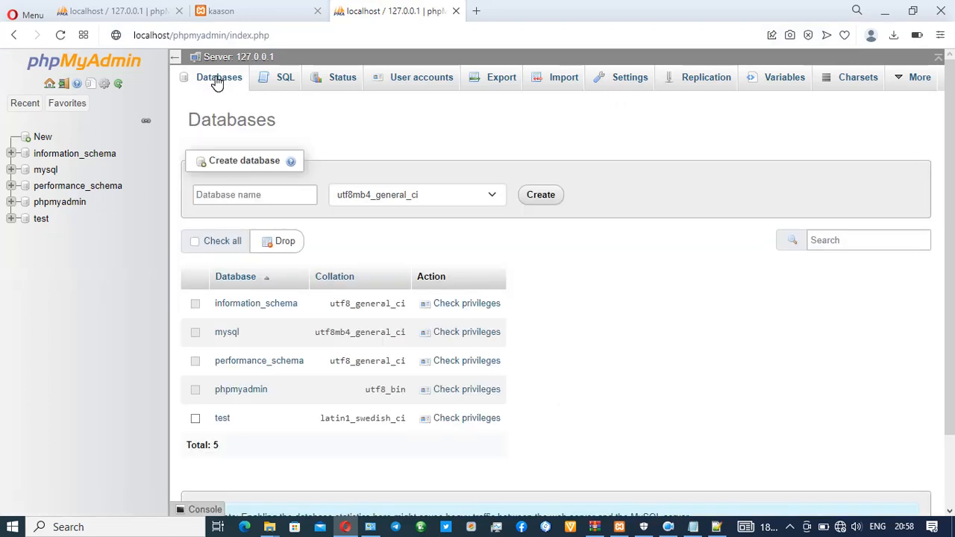
{"action": "left_click", "coordinate": [235, 196]}
{"action": "left_click", "coordinate": [236, 196]}
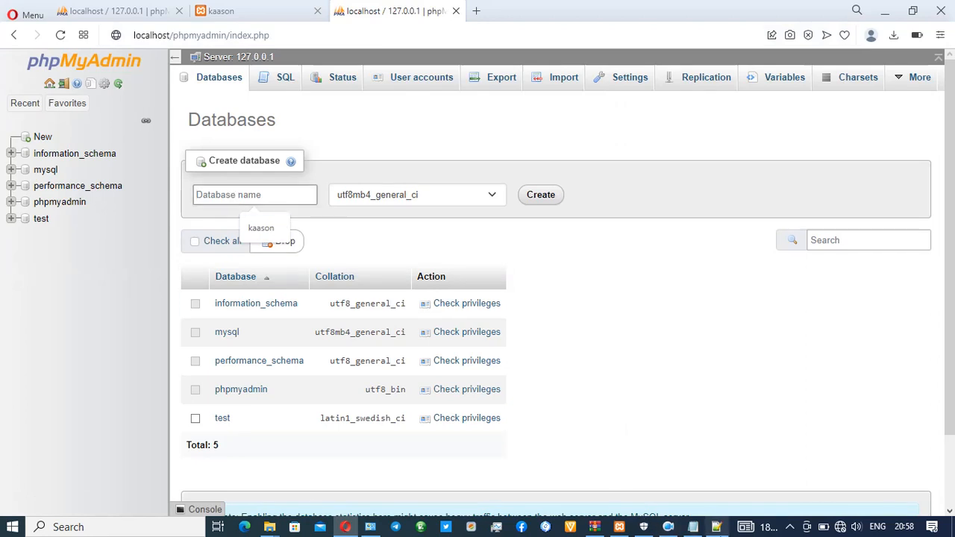
- Copy the DB_NAME value tutorial from wp-config.php in Notepad++ and create a phpMyAdmin database with that name
{"action": "left_click", "coordinate": [716, 527]}
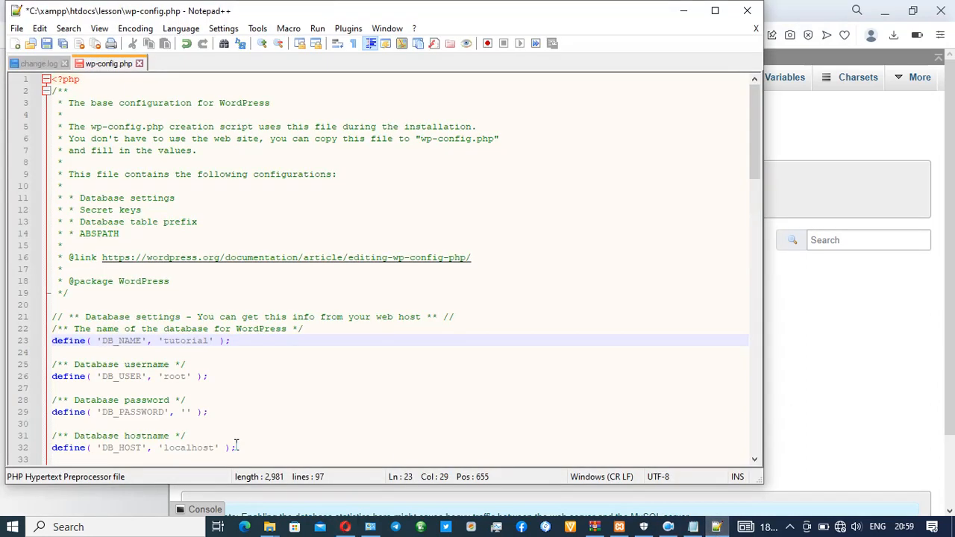
{"action": "left_click_drag", "start_coordinate": [216, 343], "coordinate": [171, 347]}
{"action": "key", "text": "ctrl+c"}
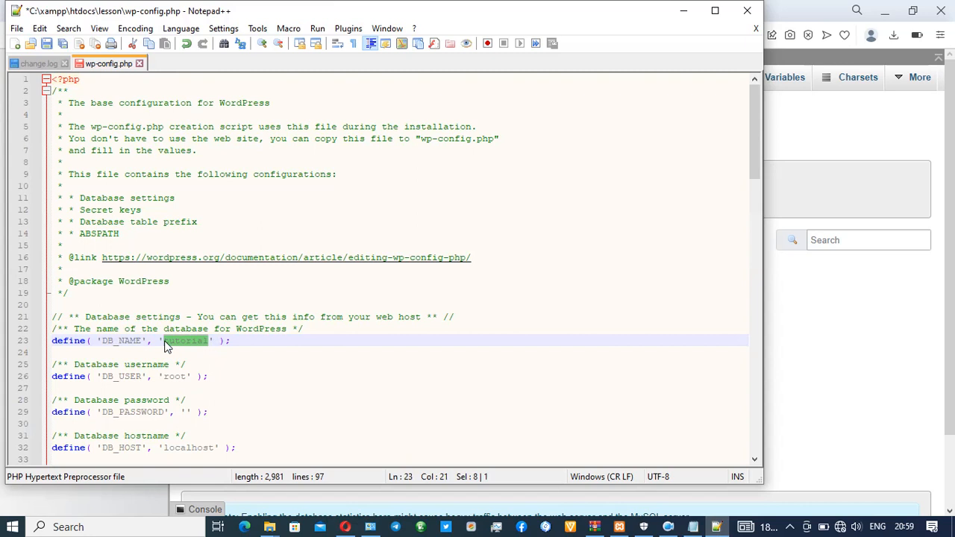
{"action": "left_click", "coordinate": [688, 11]}
{"action": "left_click", "coordinate": [265, 195]}
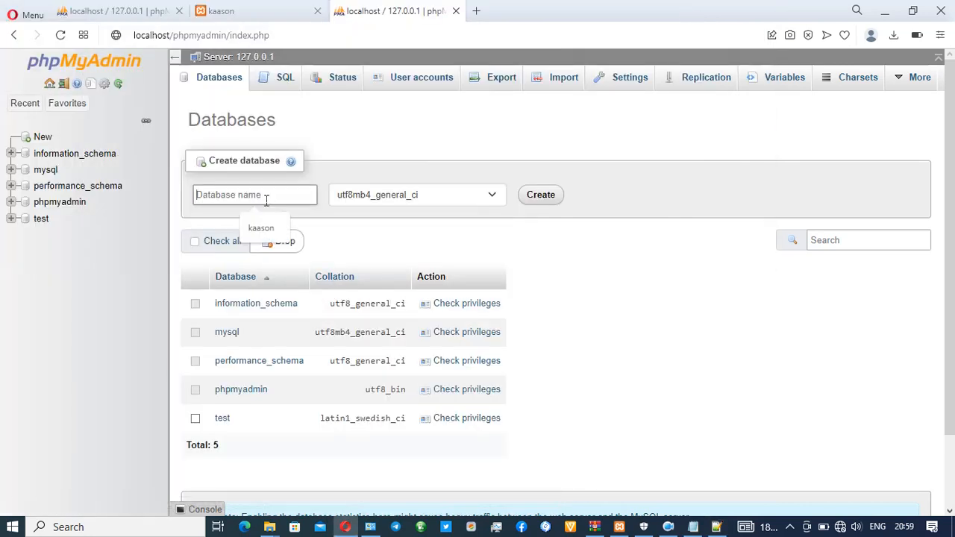
{"action": "key", "text": "ctrl+v"}
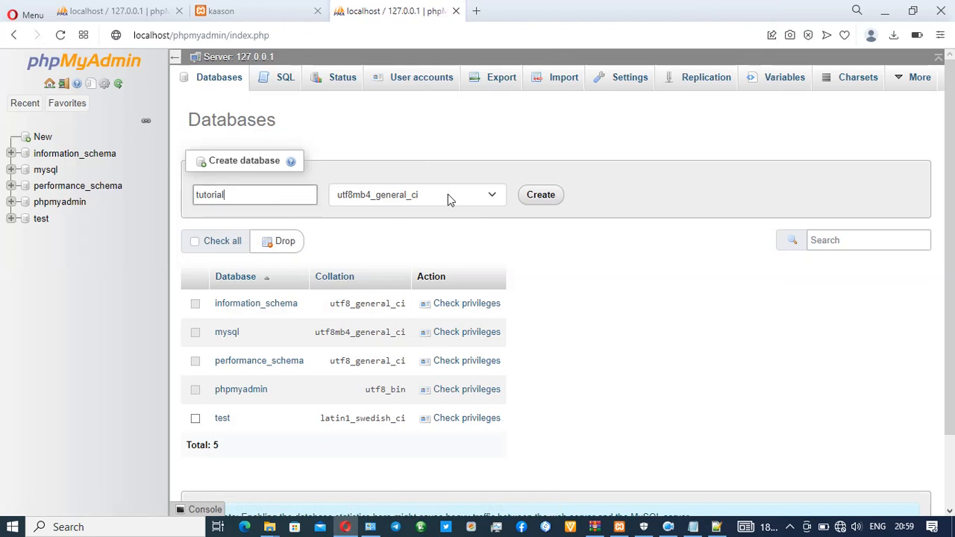
{"action": "left_click", "coordinate": [545, 195]}
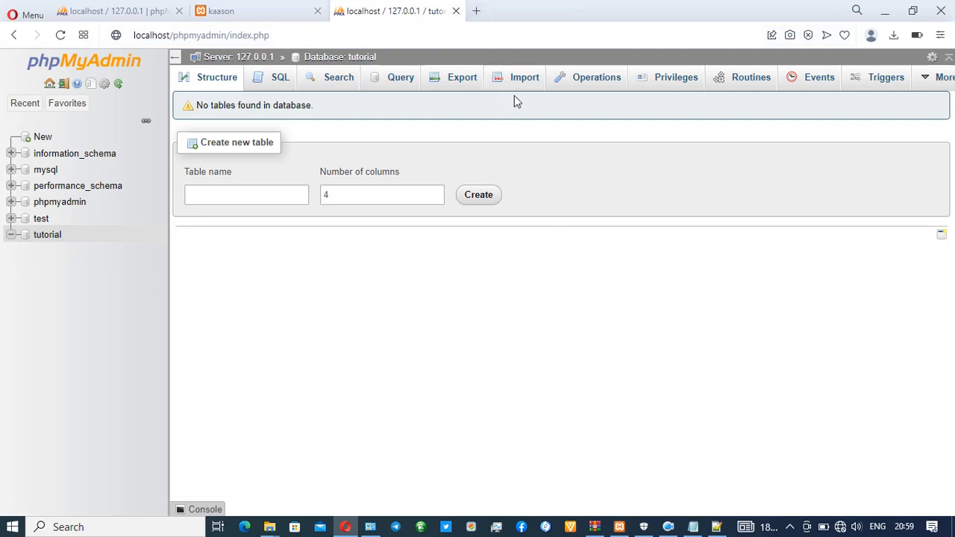
- Open a new browser tab and enter localhost as the address without loading it
{"action": "left_click", "coordinate": [476, 12]}
{"action": "type", "text": "lo"}
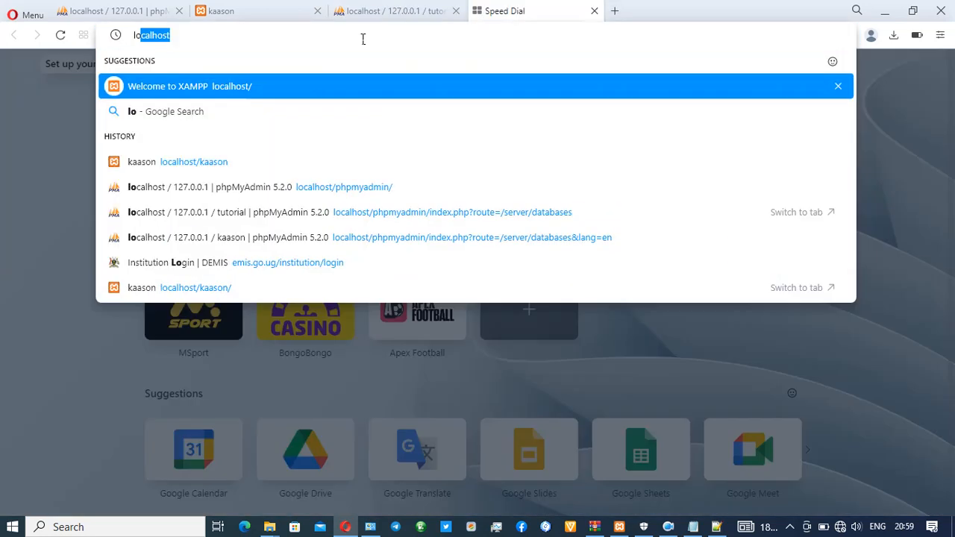
{"action": "key", "text": "Right"}
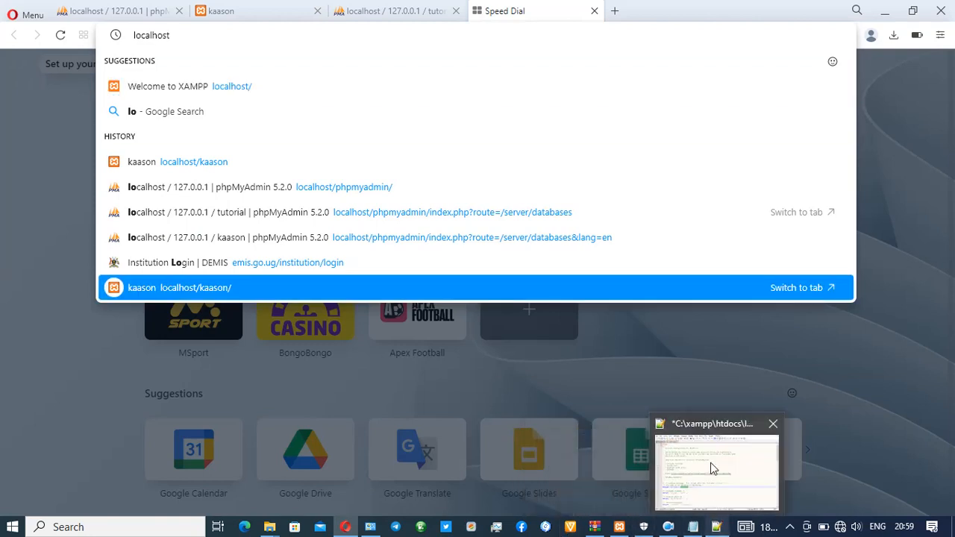
- Switch to Notepad++, save the edited wp-config.php, and close the editor
{"action": "left_click", "coordinate": [720, 529]}
{"action": "left_click", "coordinate": [239, 191]}
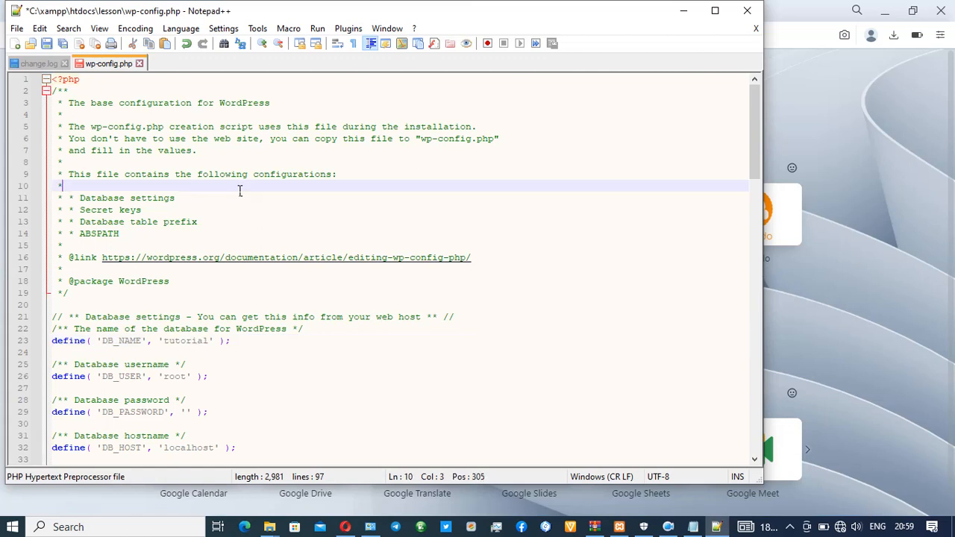
{"action": "left_click", "coordinate": [585, 166]}
{"action": "key", "text": "ctrl+s"}
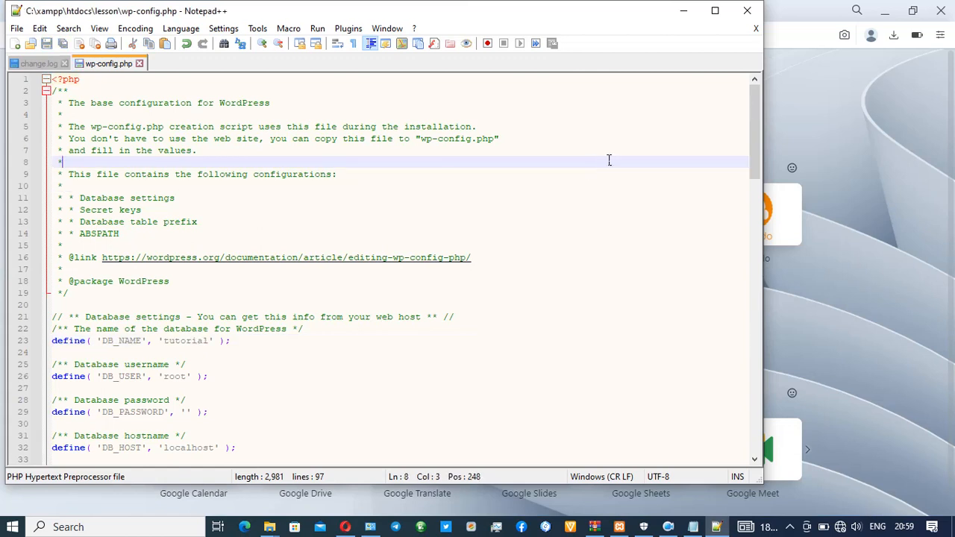
{"action": "left_click", "coordinate": [748, 14]}
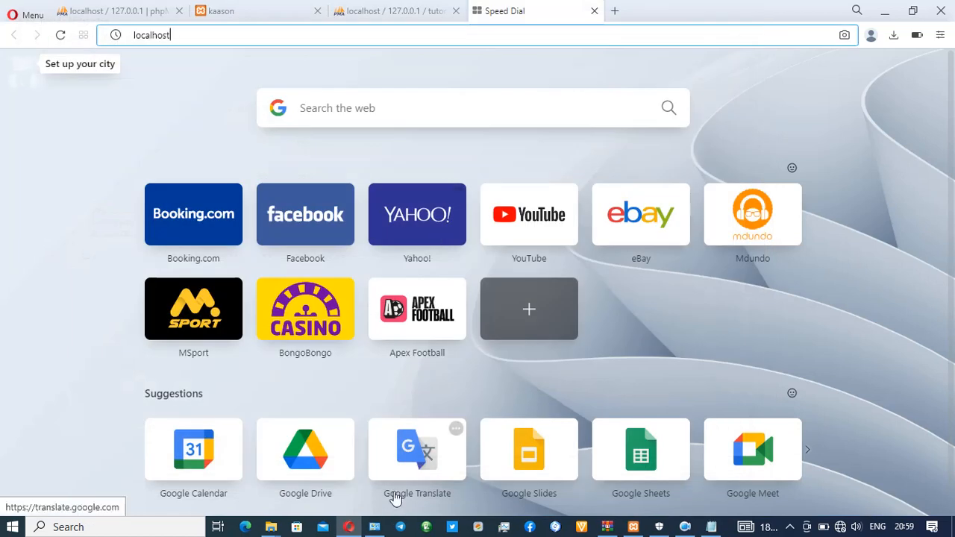
- Check the lesson folder's contents and its name within htdocs in File Explorer, and return to the Opera browser
{"action": "mouse_move", "coordinate": [271, 527]}
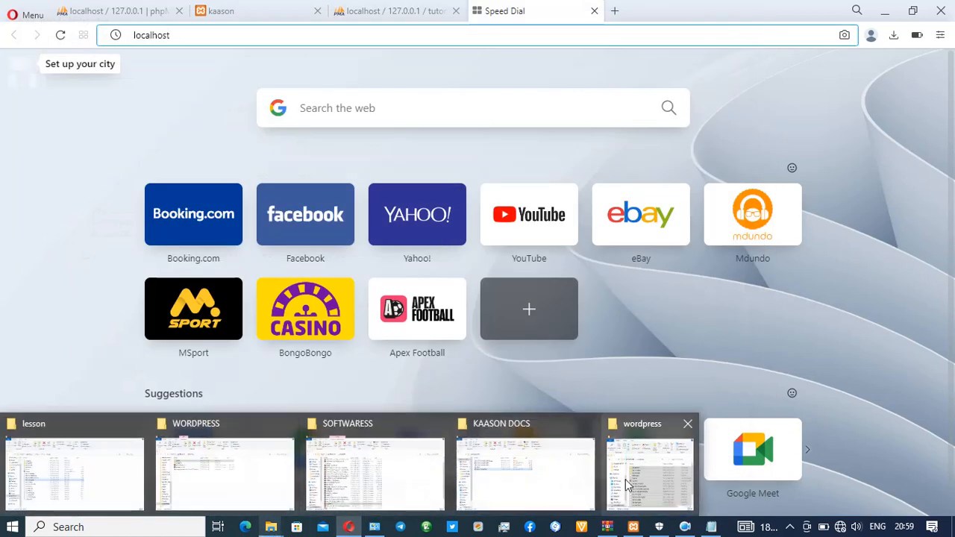
{"action": "mouse_move", "coordinate": [613, 480]}
{"action": "mouse_move", "coordinate": [358, 511]}
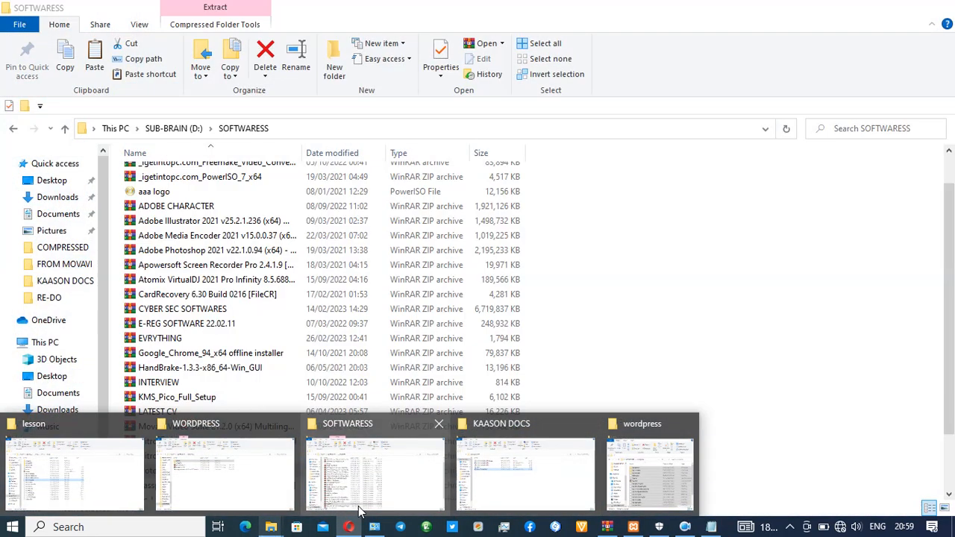
{"action": "left_click", "coordinate": [60, 483]}
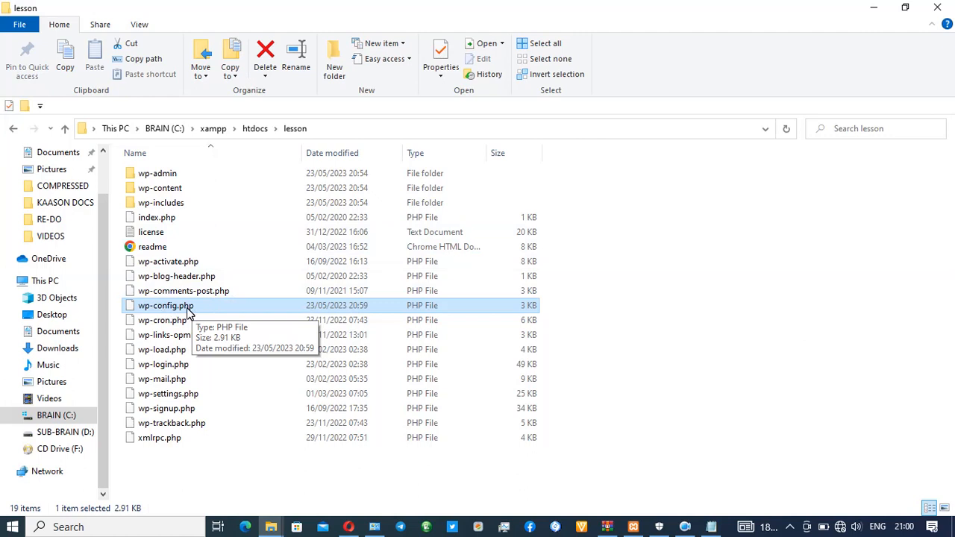
{"action": "left_click", "coordinate": [298, 132]}
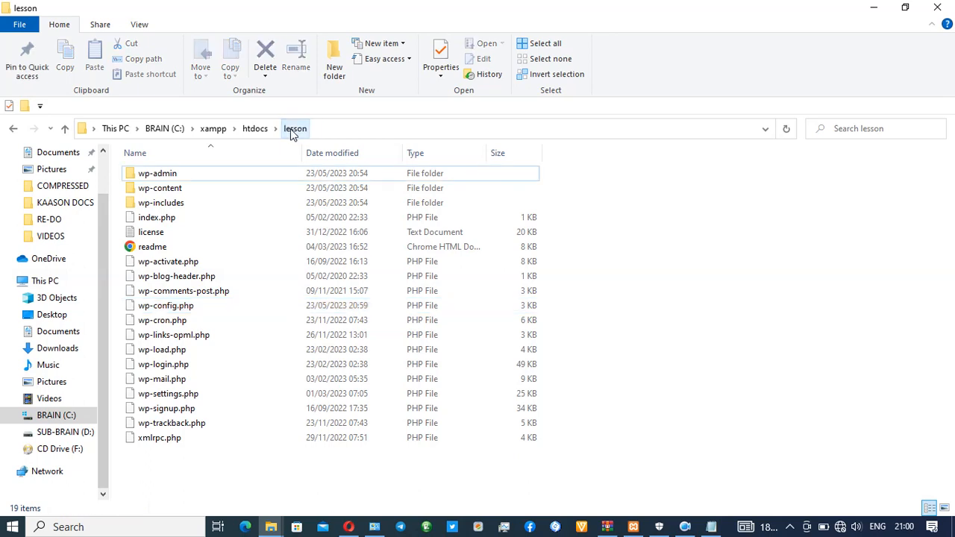
{"action": "left_click", "coordinate": [255, 130]}
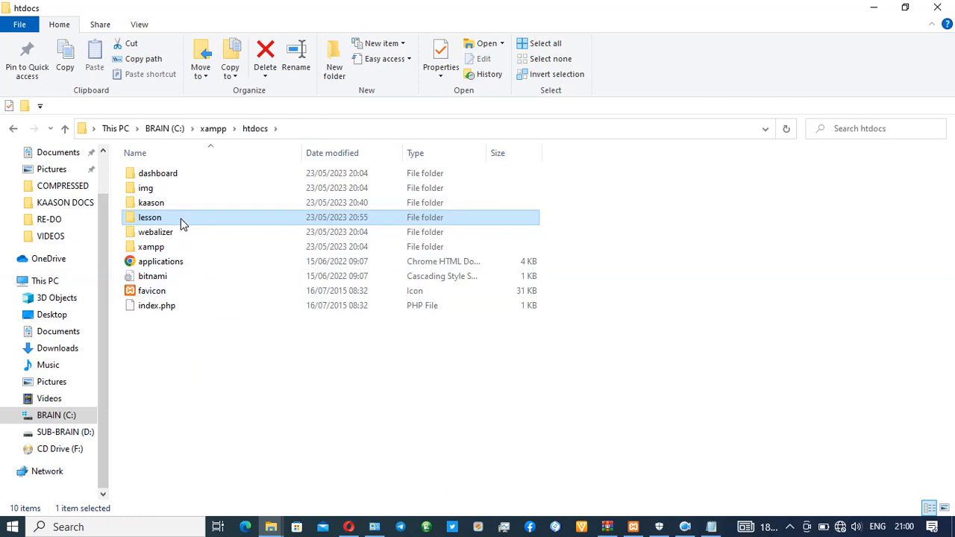
{"action": "left_click", "coordinate": [348, 528]}
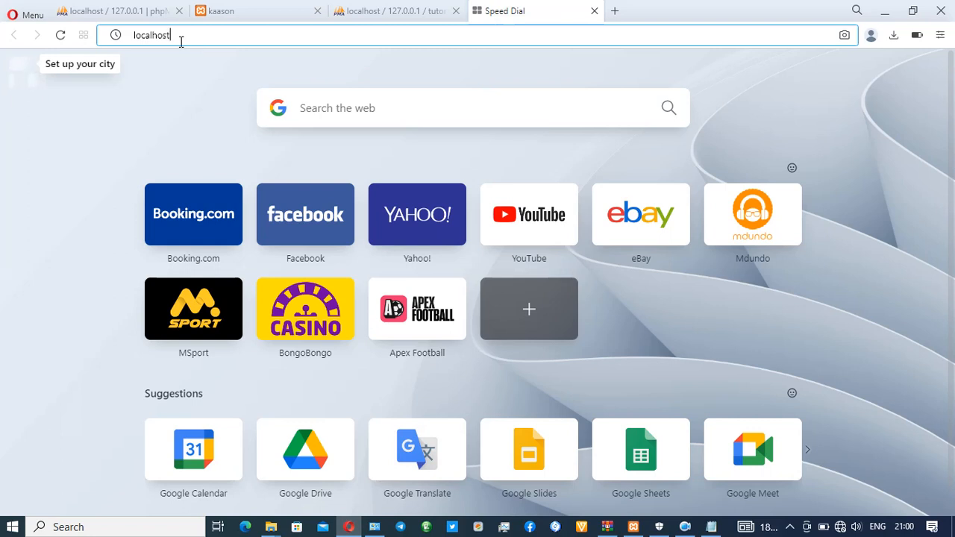
- Extend the address in the new tab to localhost/lesson
{"action": "type", "text": "/"}
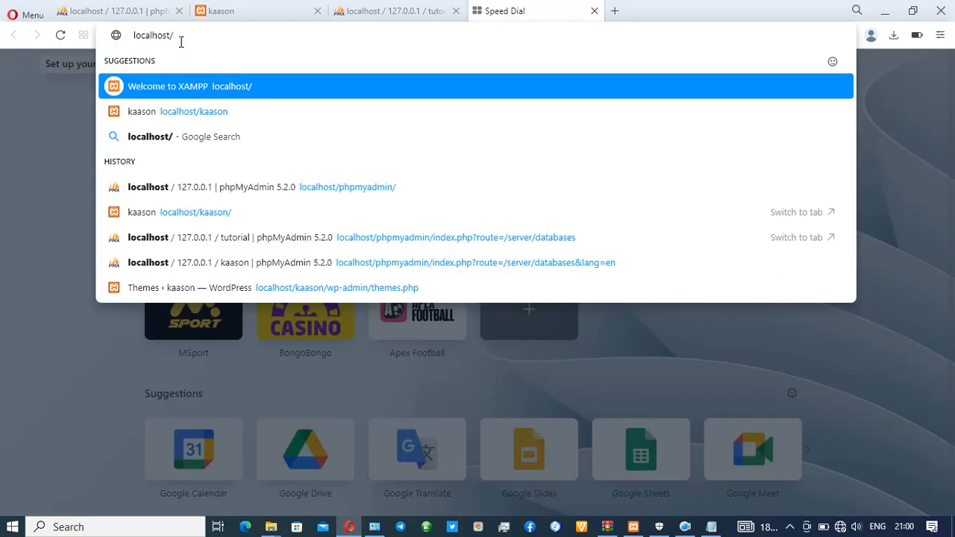
{"action": "type", "text": "les"}
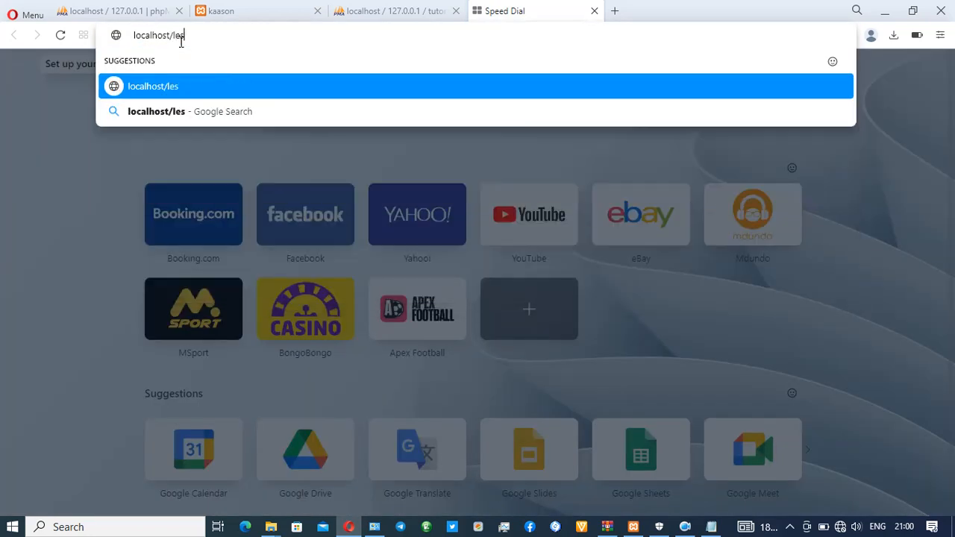
{"action": "type", "text": "son"}
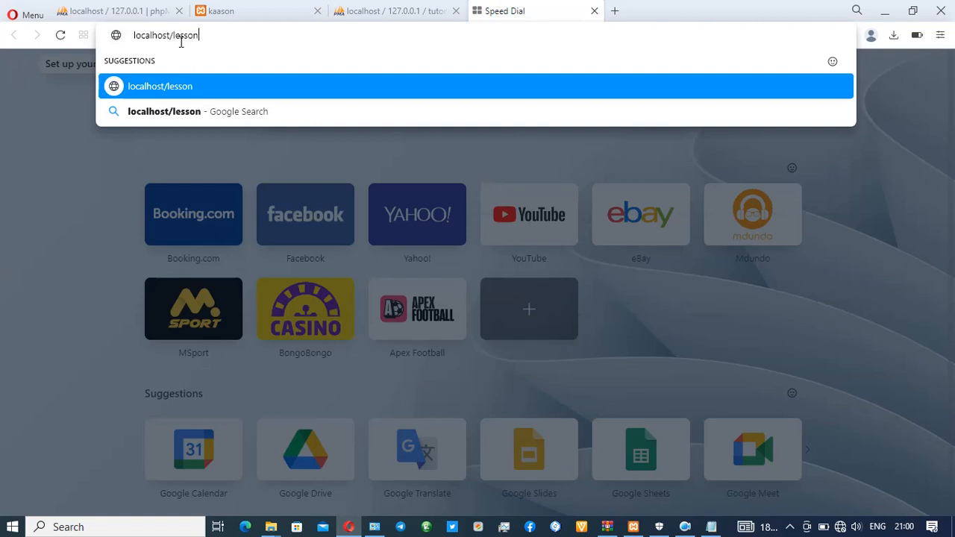
- View the WordPress files inside the lesson folder in File Explorer, and load localhost/lesson in the maximized Opera window
{"action": "left_click", "coordinate": [913, 10]}
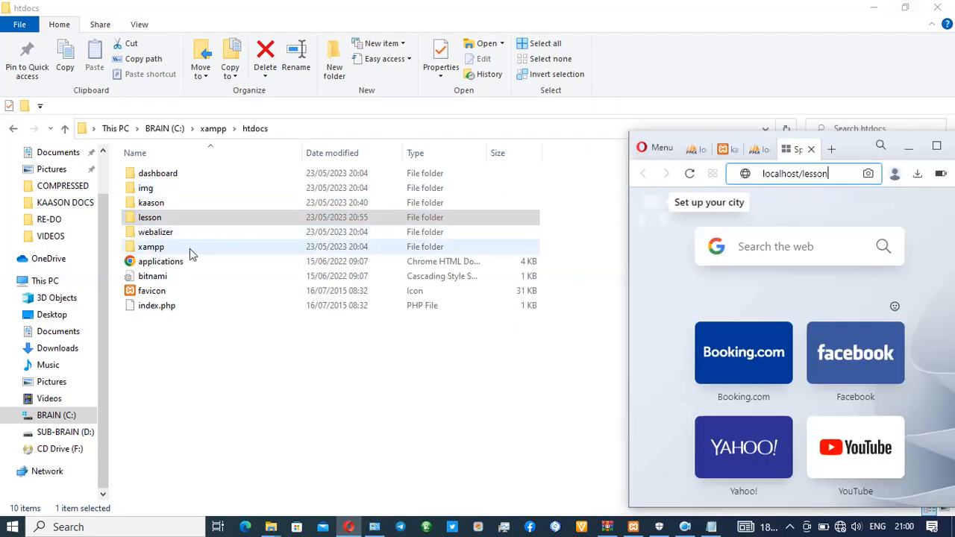
{"action": "double_click", "coordinate": [151, 219]}
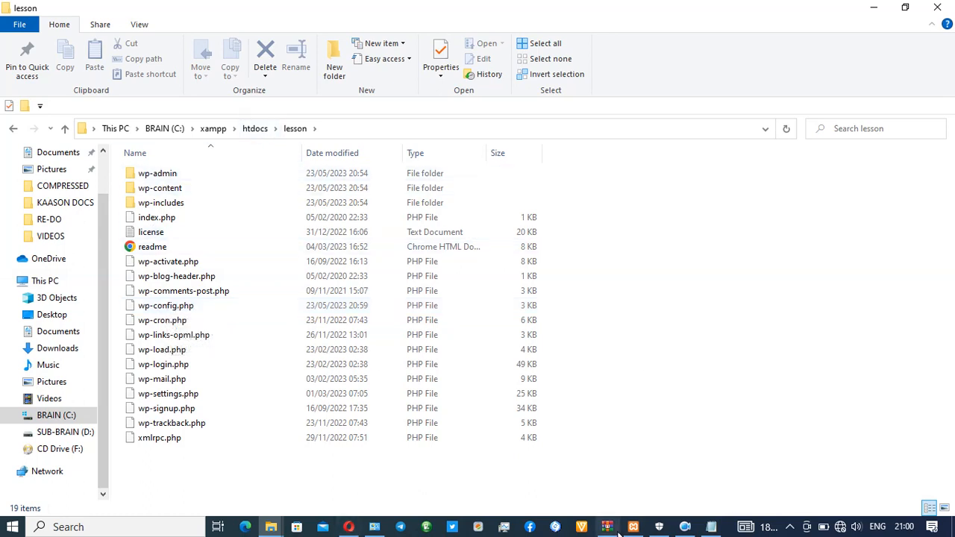
{"action": "left_click", "coordinate": [349, 528]}
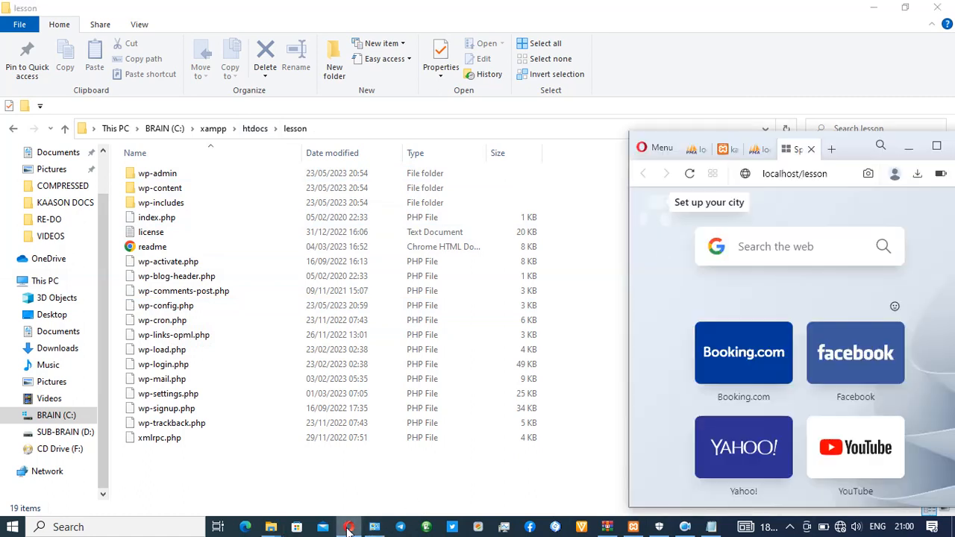
{"action": "left_click", "coordinate": [937, 149]}
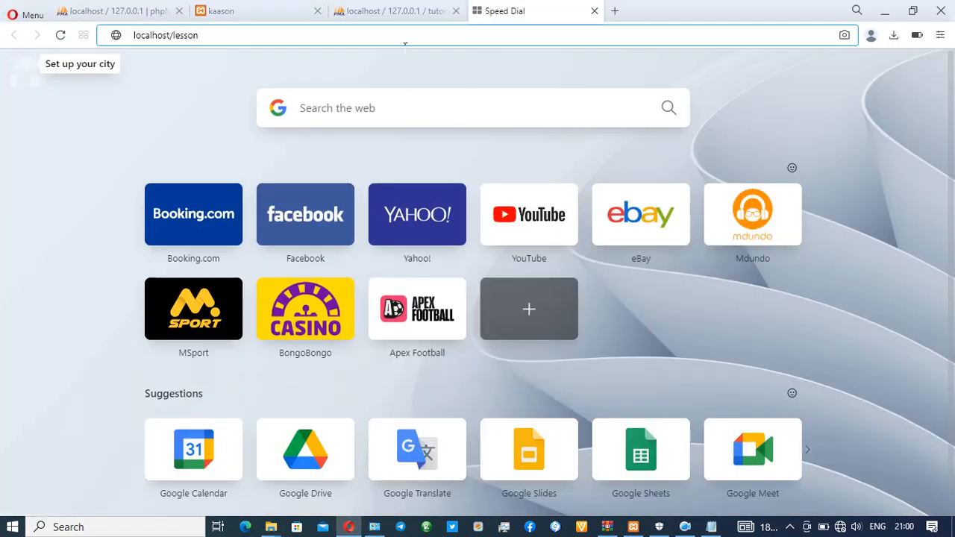
{"action": "key", "text": "Return"}
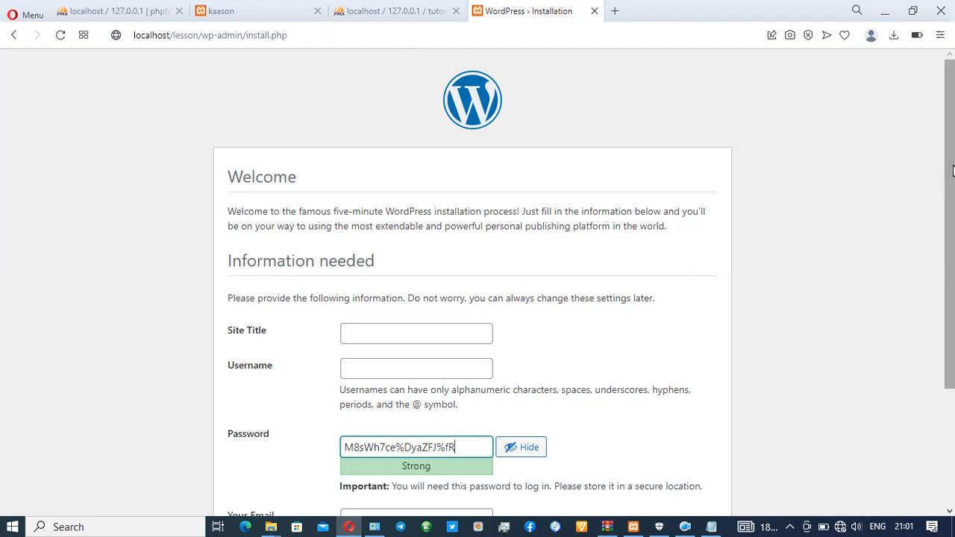
- Set the site title to lesson and enter the administrator's username in the WordPress installation form
{"action": "scroll", "coordinate": [952, 230], "scroll_direction": "down", "scroll_amount": 1}
{"action": "left_click", "coordinate": [364, 260]}
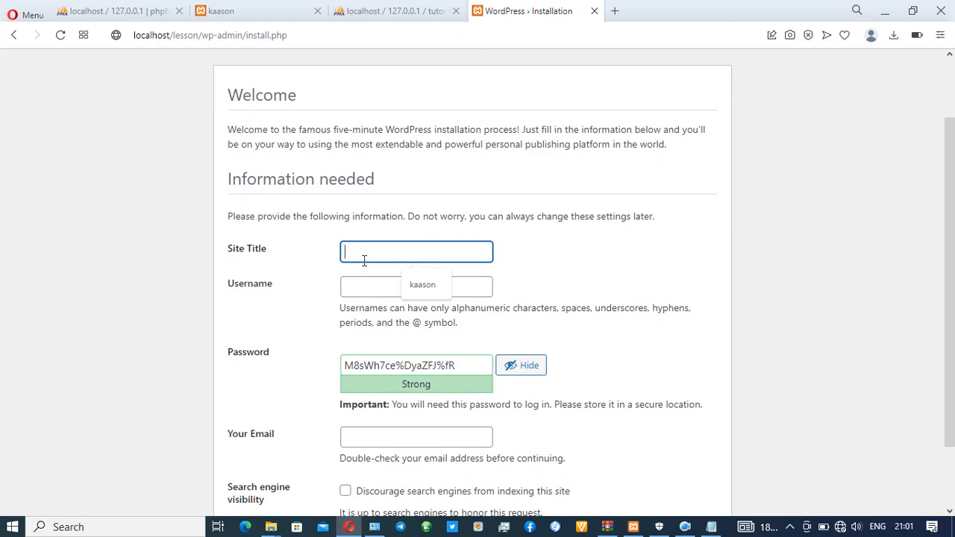
{"action": "type", "text": "lesson"}
{"action": "key", "text": "Tab"}
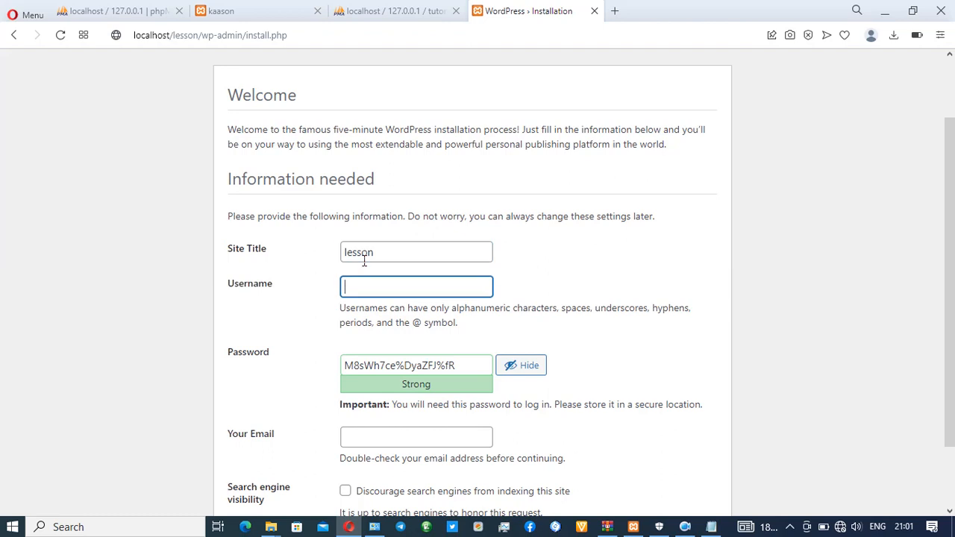
{"action": "type", "text": "herbzy"}
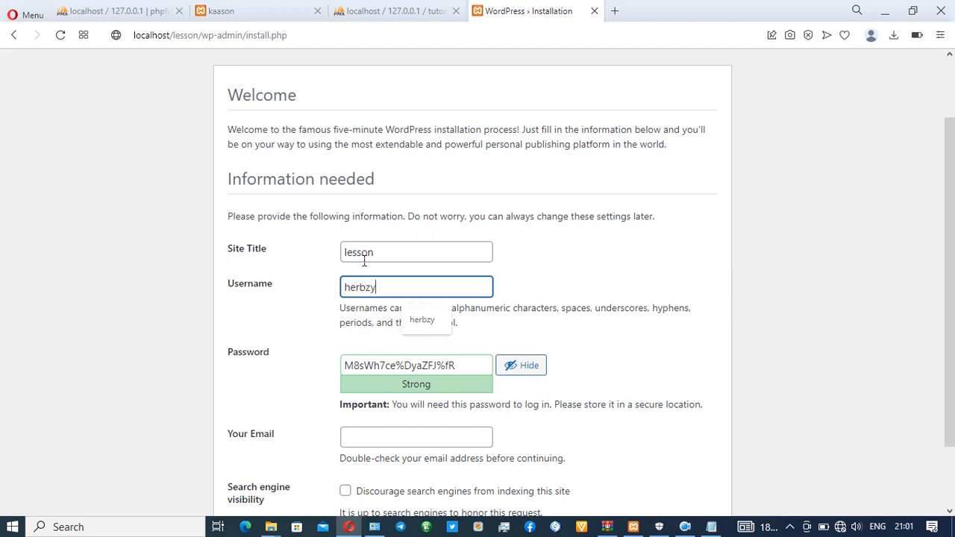
{"action": "key", "text": "Tab"}
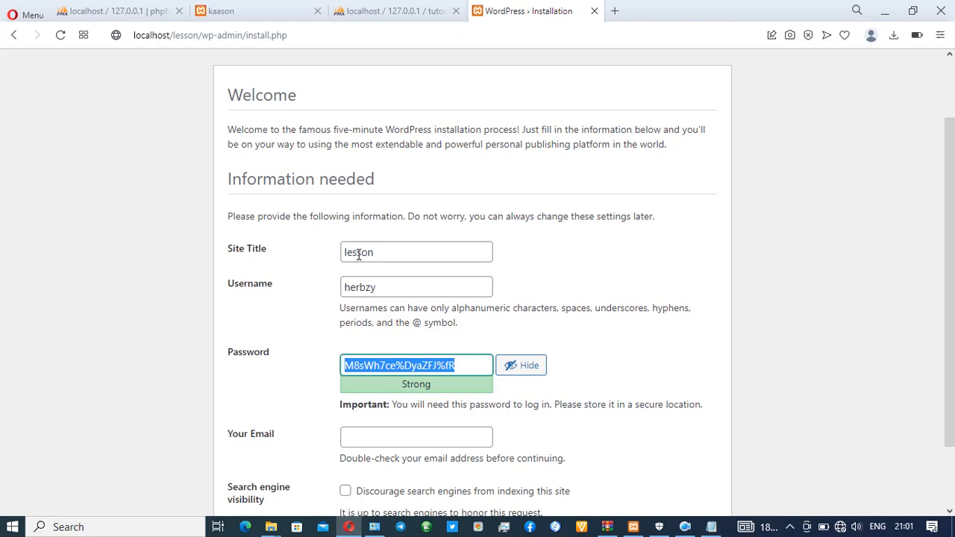
{"action": "left_click", "coordinate": [685, 526]}
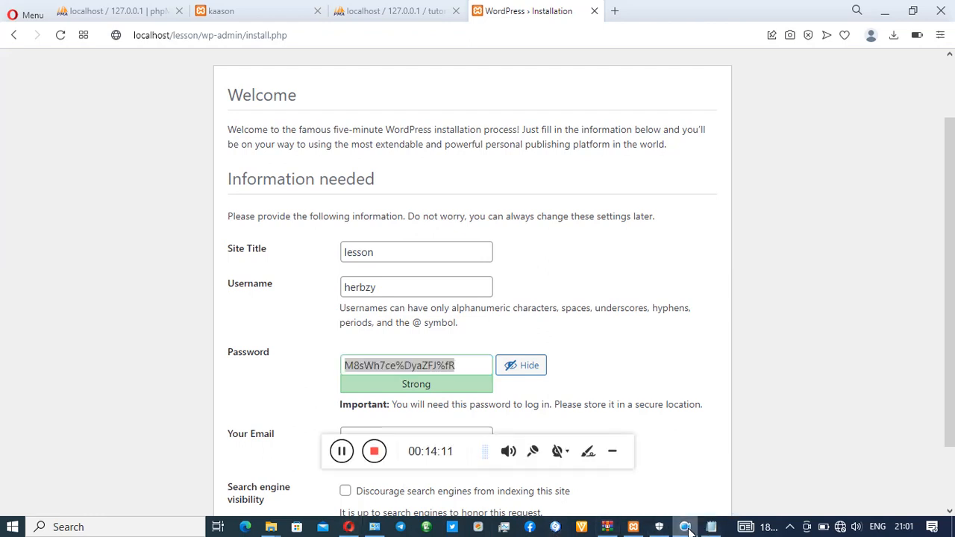
{"action": "left_click", "coordinate": [342, 450]}
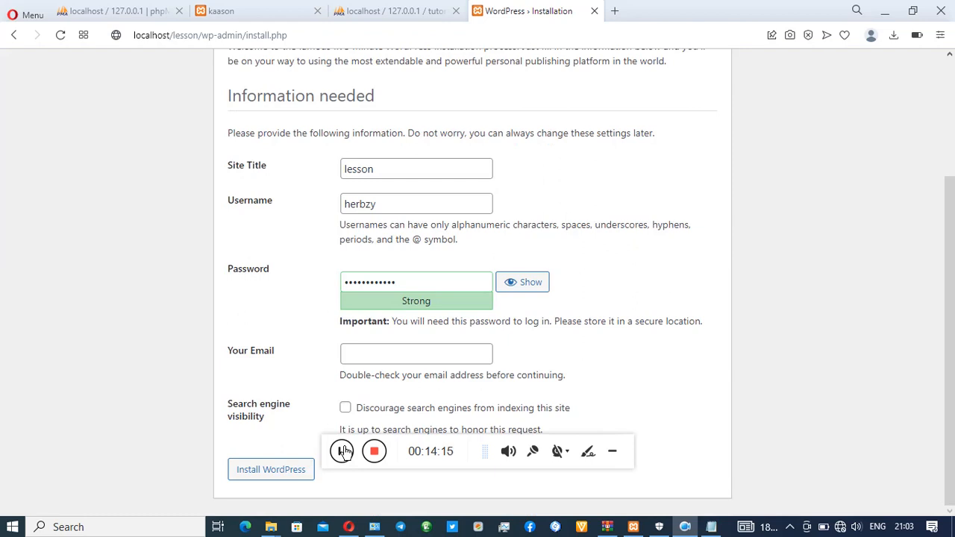
- Fill in the administrator's e-mail address in the installation form using the suggested saved entry
{"action": "left_click", "coordinate": [395, 361]}
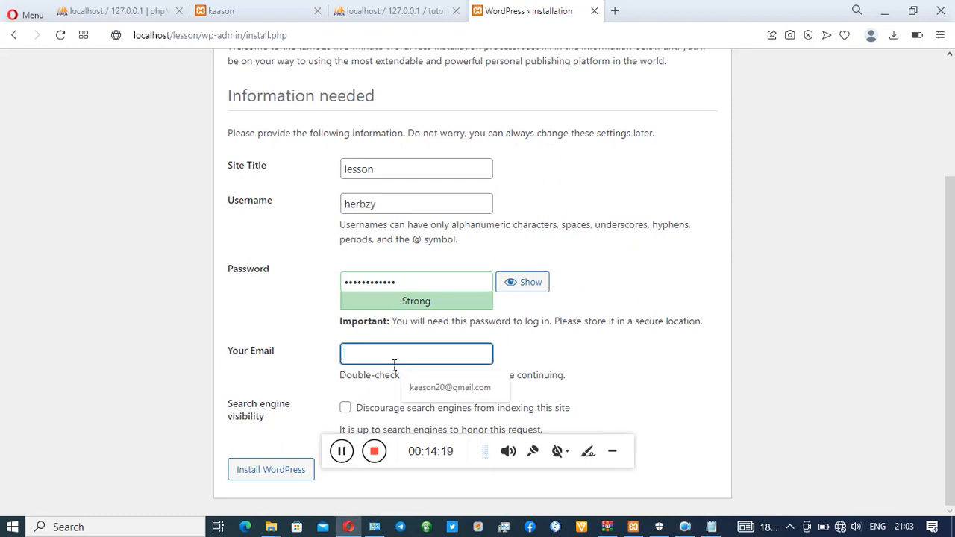
{"action": "left_click", "coordinate": [421, 384]}
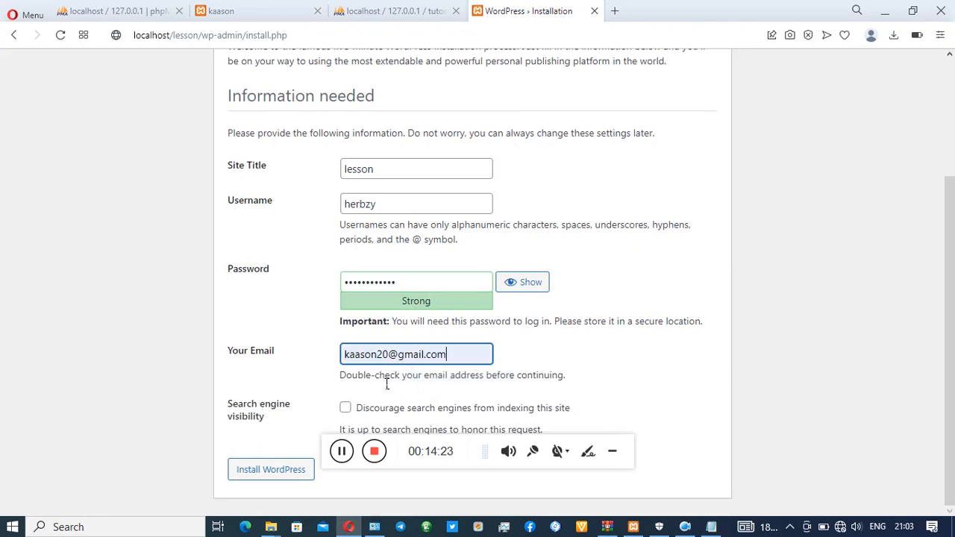
- Run the WordPress installation with the completed site details and proceed to the login page
{"action": "left_click", "coordinate": [393, 358]}
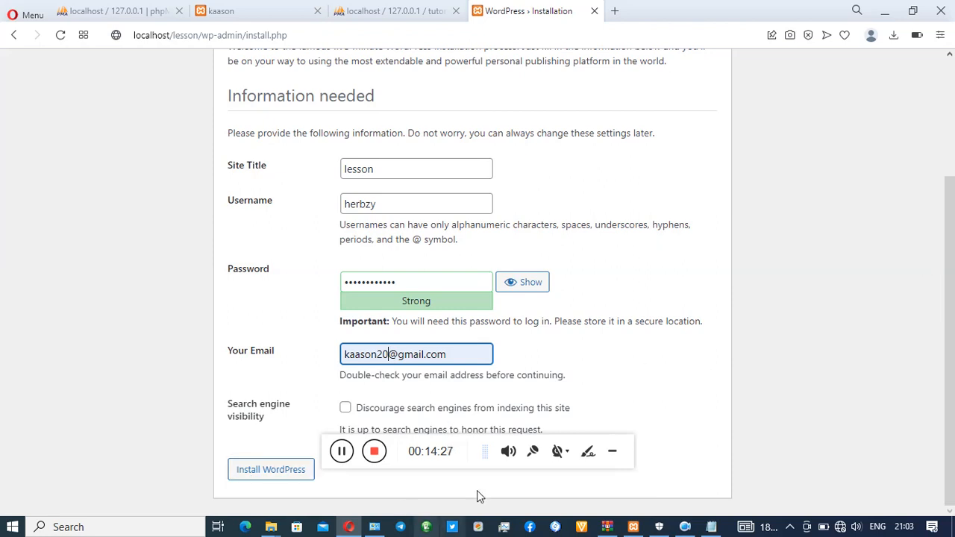
{"action": "left_click", "coordinate": [613, 455]}
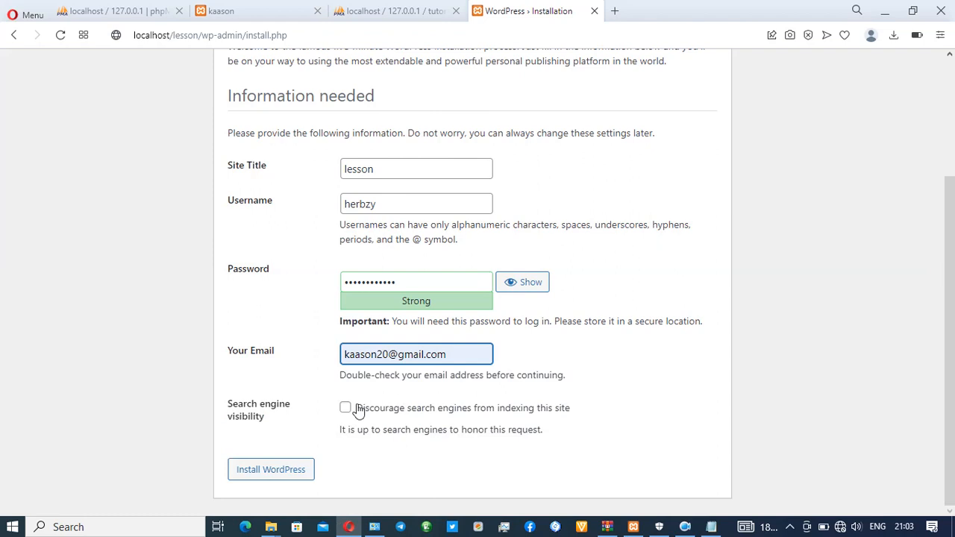
{"action": "left_click", "coordinate": [273, 476]}
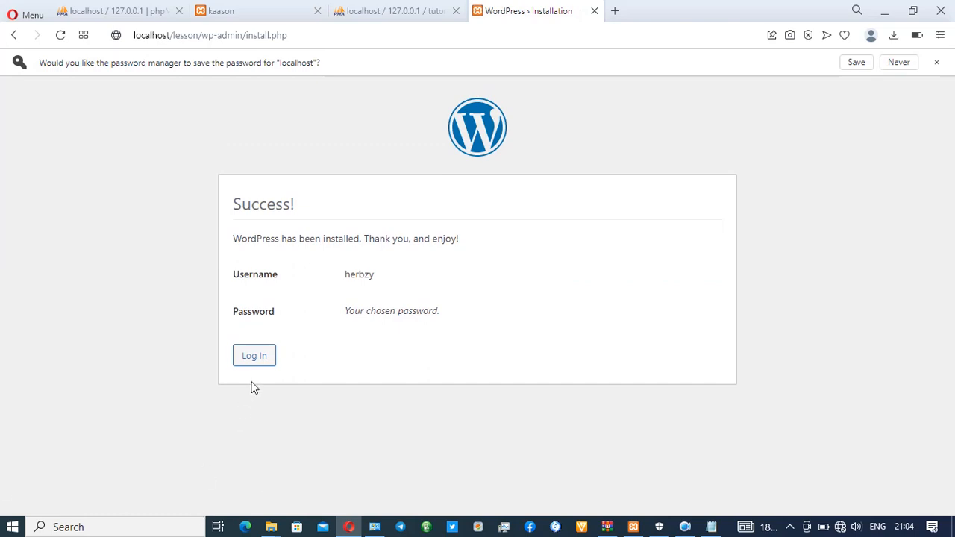
{"action": "left_click", "coordinate": [266, 361]}
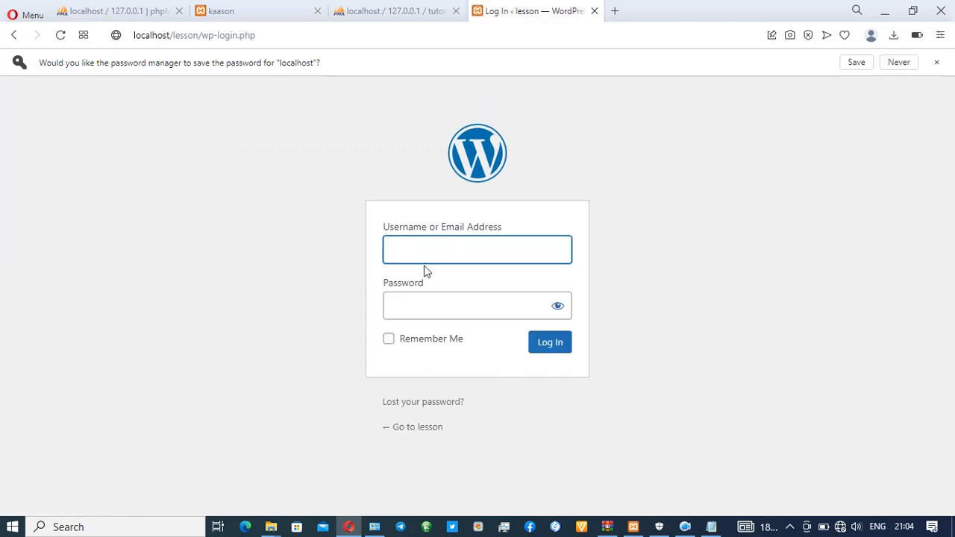
- Log in to the lesson site with the administrator's username and account password, keeping the password hidden
{"action": "left_click", "coordinate": [437, 261]}
{"action": "type", "text": "herb"}
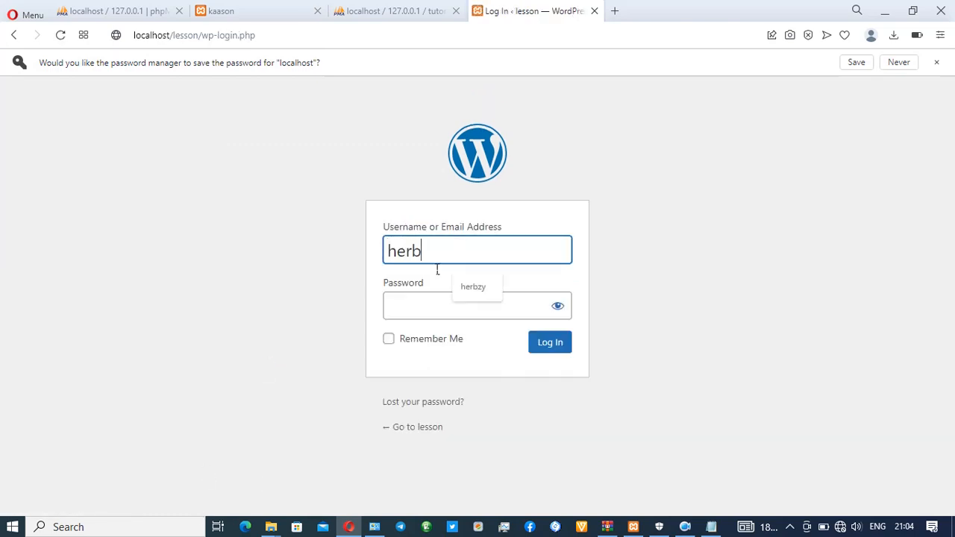
{"action": "type", "text": "zy"}
{"action": "left_click", "coordinate": [558, 307]}
{"action": "left_click", "coordinate": [452, 305]}
{"action": "type", "text": "0"}
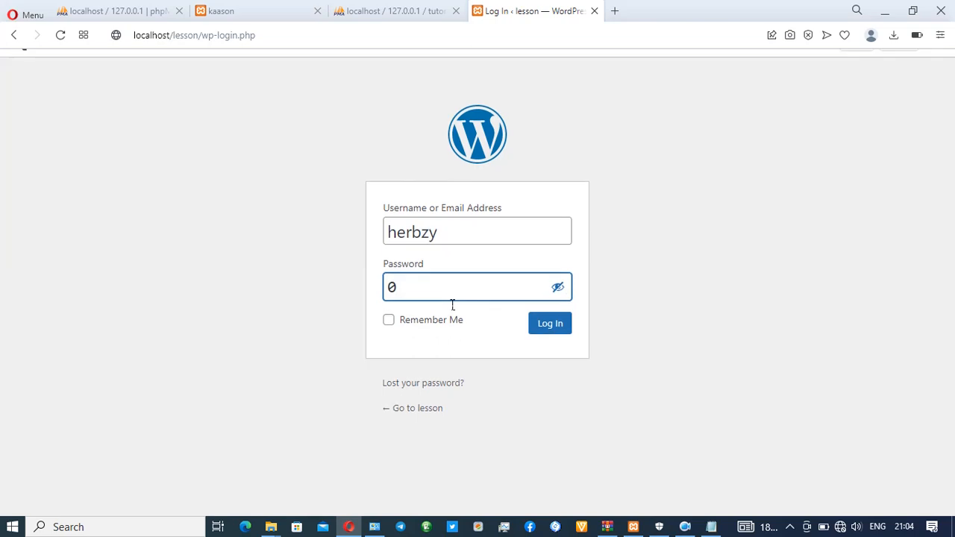
{"action": "left_click", "coordinate": [561, 282]}
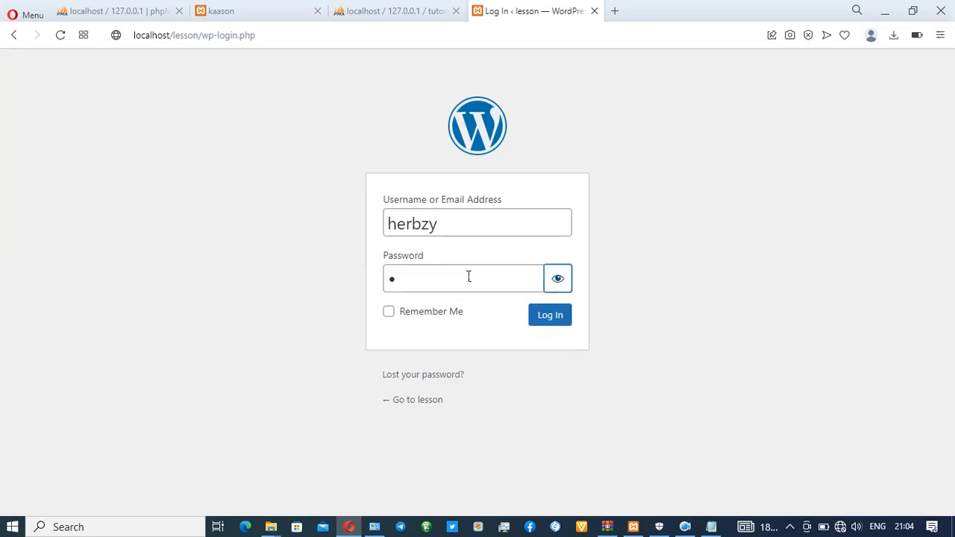
{"action": "left_click", "coordinate": [468, 276]}
{"action": "type", "text": "0"}
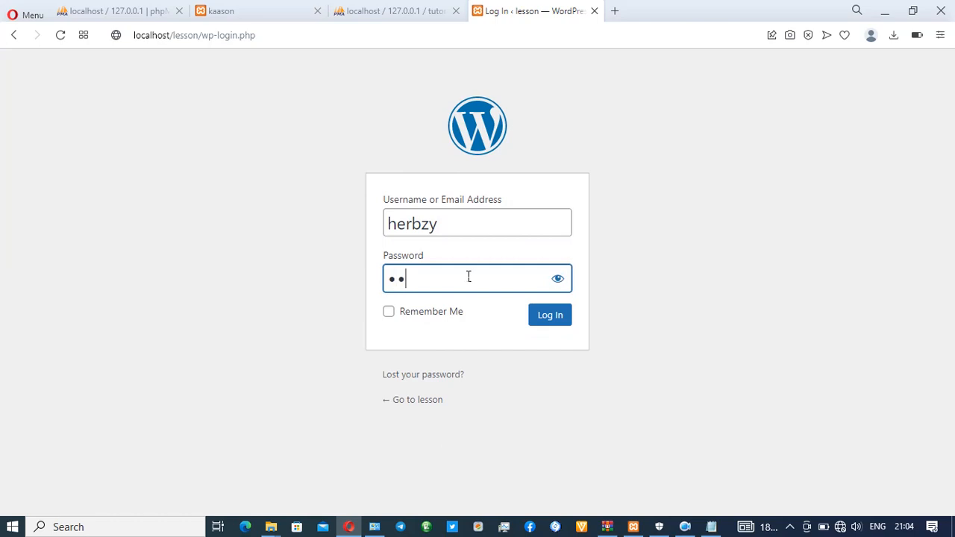
{"action": "type", "text": "0000000000"}
{"action": "left_click", "coordinate": [549, 321]}
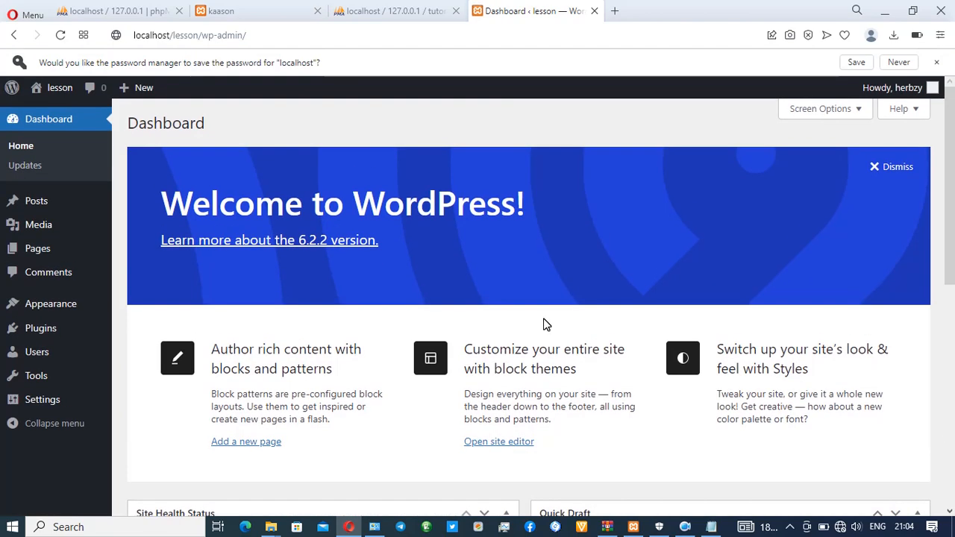
- Dismiss the dashboard's welcome panel and load localhost/lesson in a new browser tab
{"action": "left_click", "coordinate": [881, 166]}
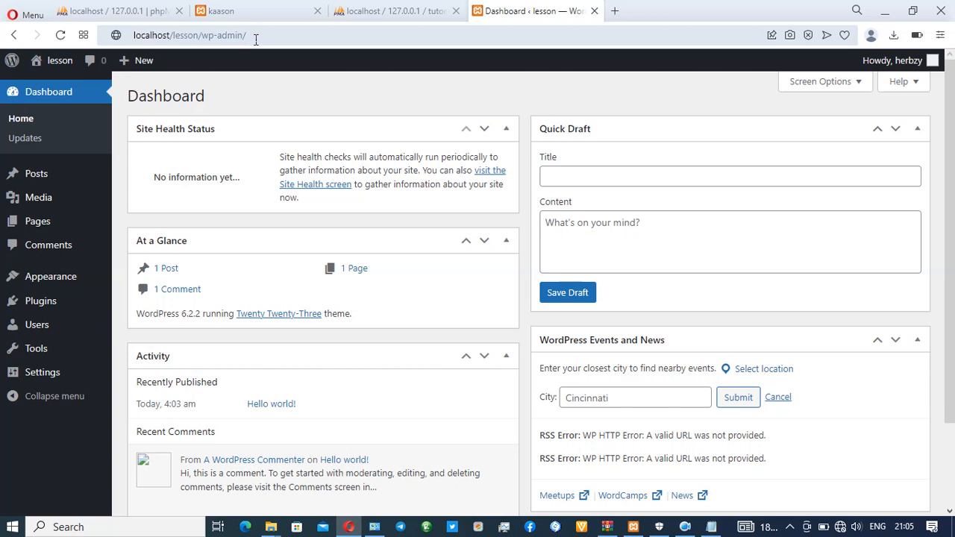
{"action": "left_click", "coordinate": [615, 13]}
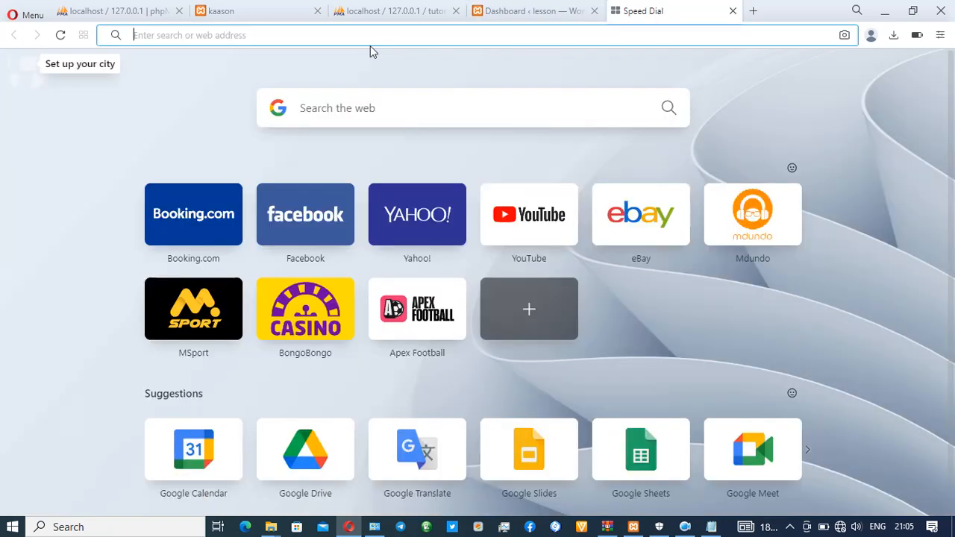
{"action": "type", "text": "lo"}
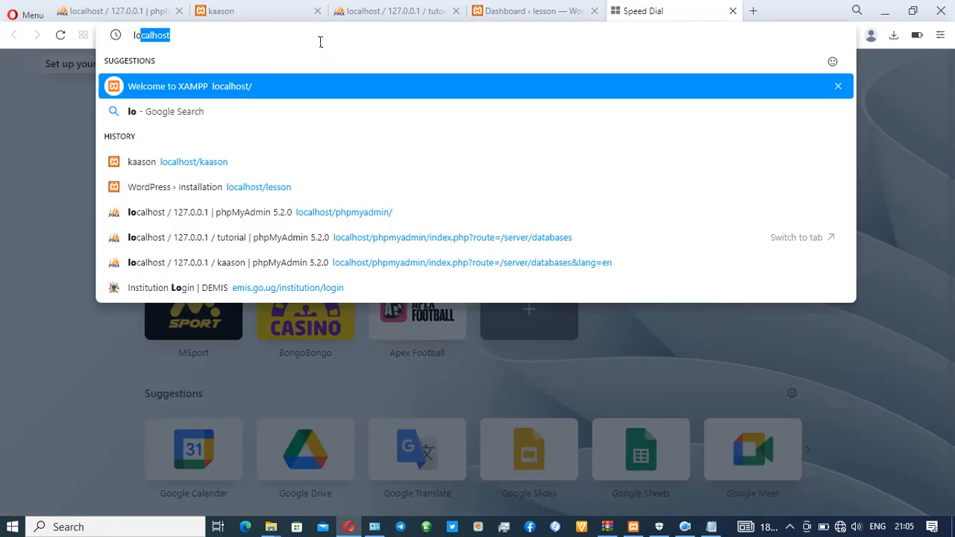
{"action": "key", "text": "Right"}
{"action": "type", "text": "/"}
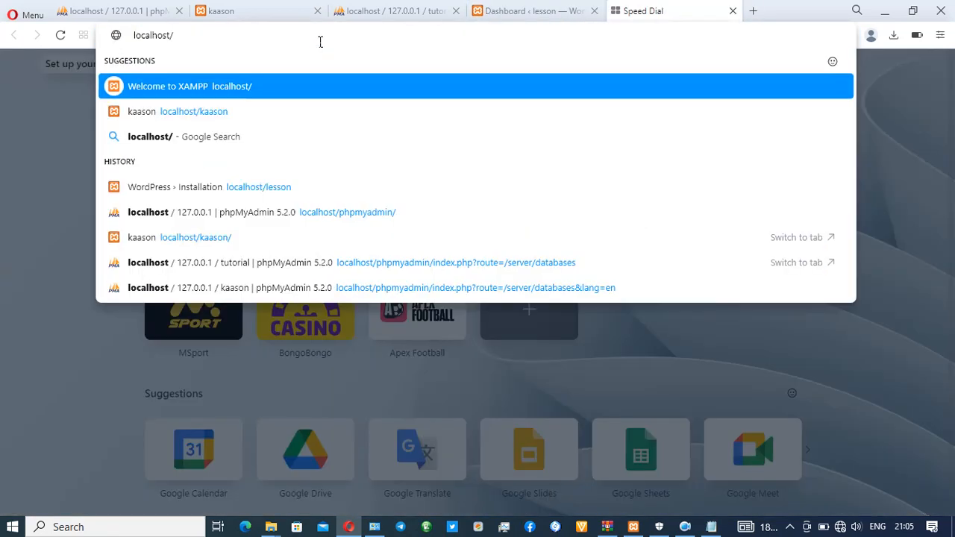
{"action": "type", "text": "lesson"}
{"action": "key", "text": "Return"}
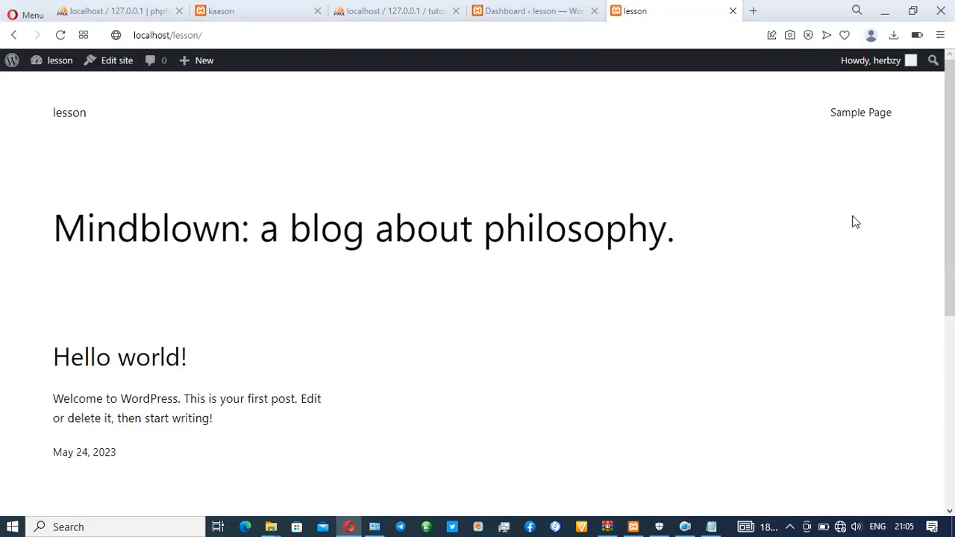
- Look through the lesson site's front page from top to bottom and return to its WordPress dashboard
{"action": "scroll", "coordinate": [952, 401], "scroll_direction": "down", "scroll_amount": 5}
{"action": "left_click_drag", "start_coordinate": [952, 400], "coordinate": [950, 54]}
{"action": "left_click", "coordinate": [525, 10]}
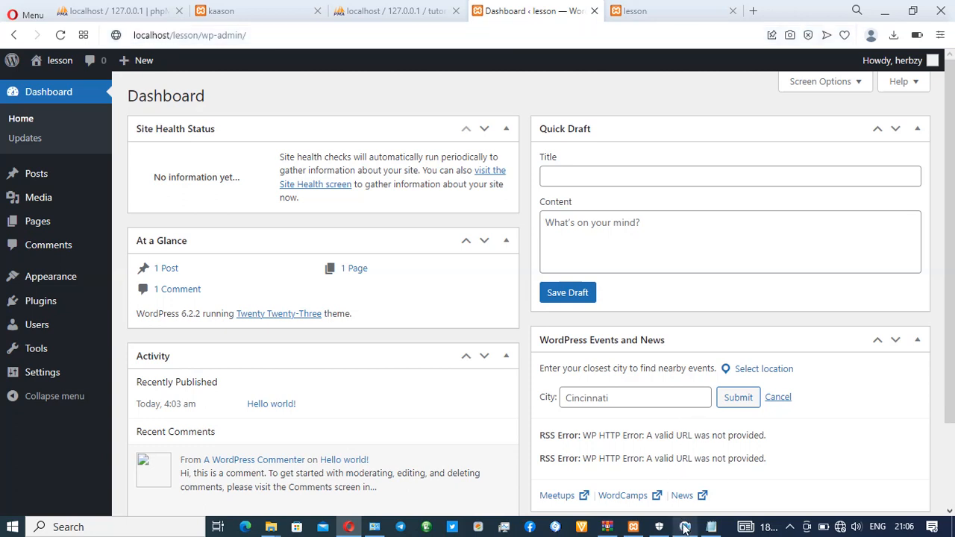
{"action": "left_click", "coordinate": [685, 527]}
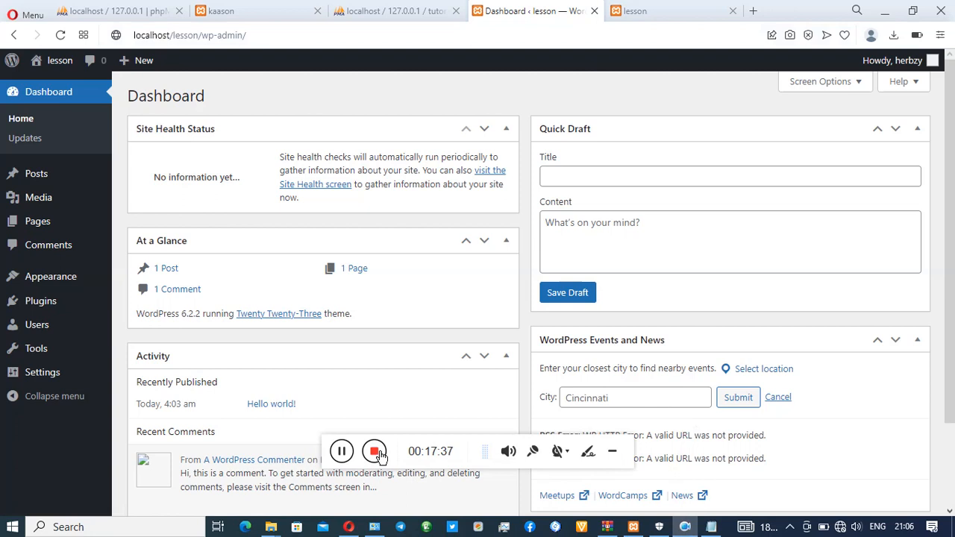